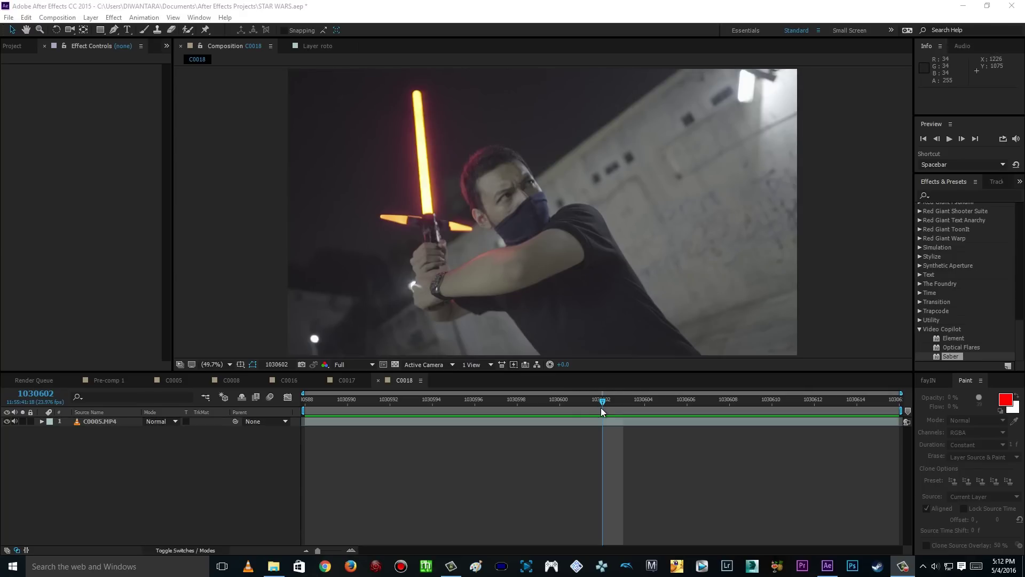
- Move the C0018 playhead to frame 1030603 and bring up the Layer > New list
{"action": "mouse_move", "coordinate": [602, 400]}
{"action": "left_mouse_down"}
{"action": "mouse_move", "coordinate": [579, 399]}
{"action": "mouse_move", "coordinate": [614, 403]}
{"action": "left_mouse_up"}
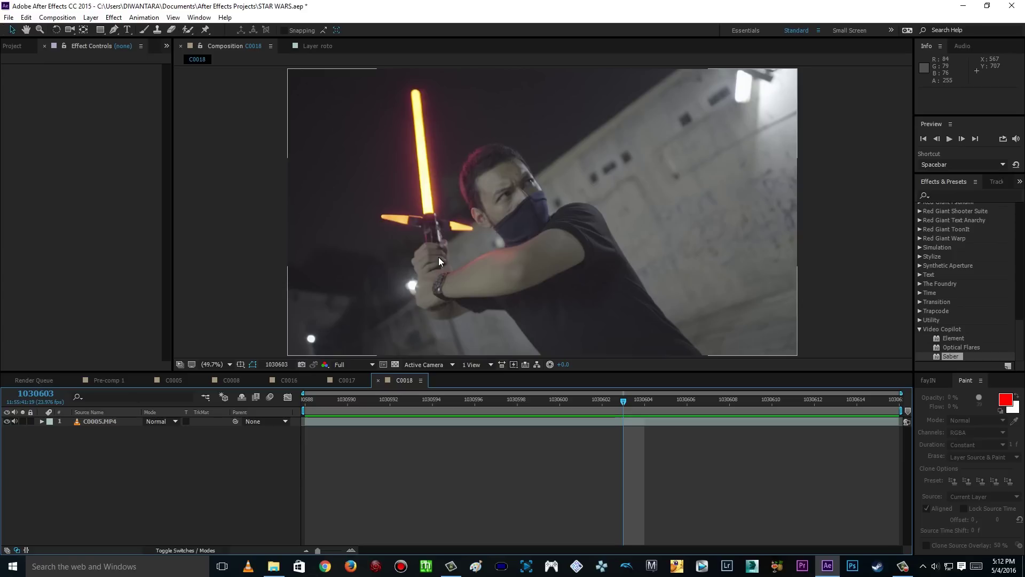
{"action": "left_click", "coordinate": [90, 17]}
- Create a new solid layer named saber
{"action": "mouse_move", "coordinate": [89, 27]}
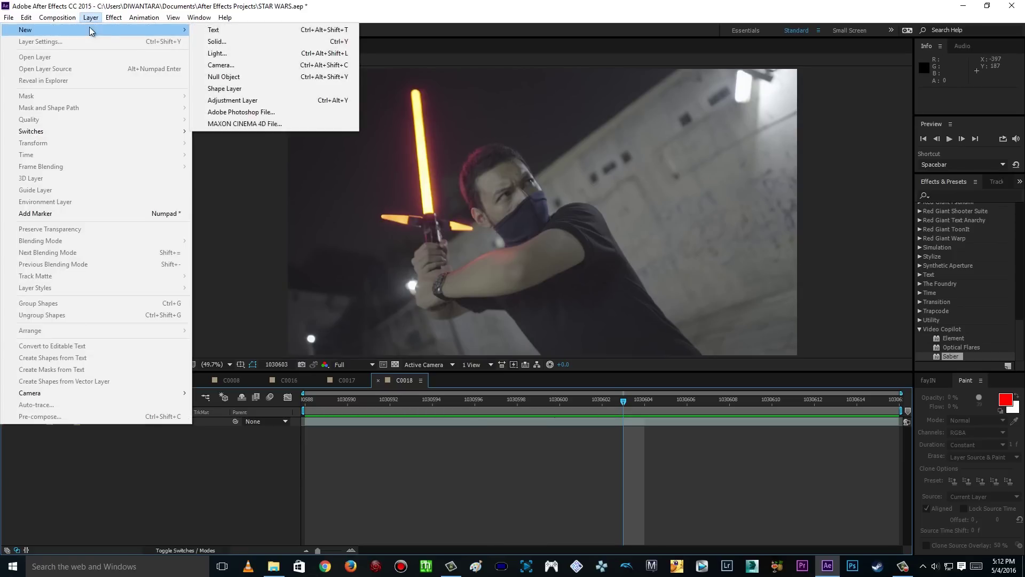
{"action": "left_click", "coordinate": [263, 43]}
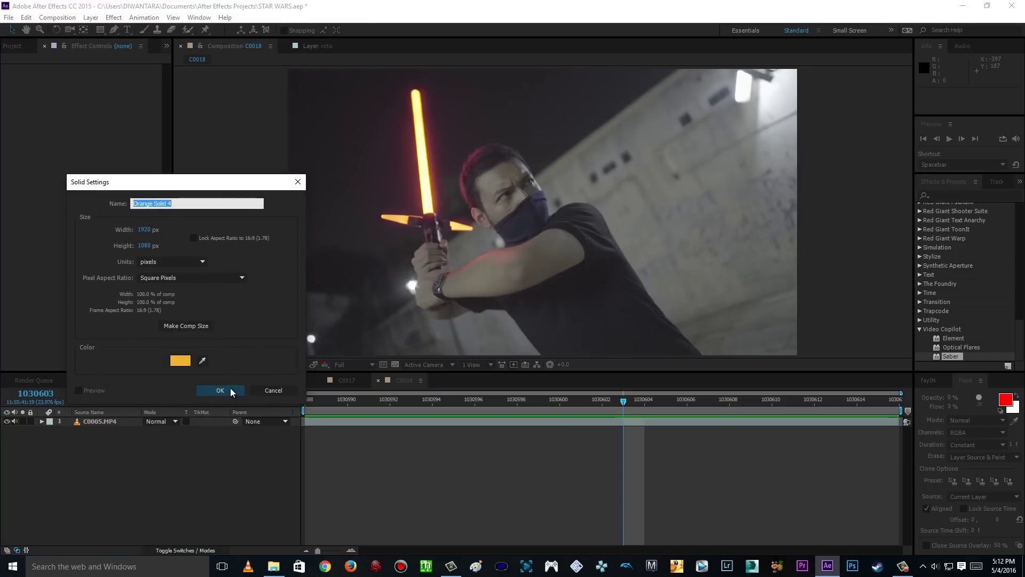
{"action": "type", "text": "saber"}
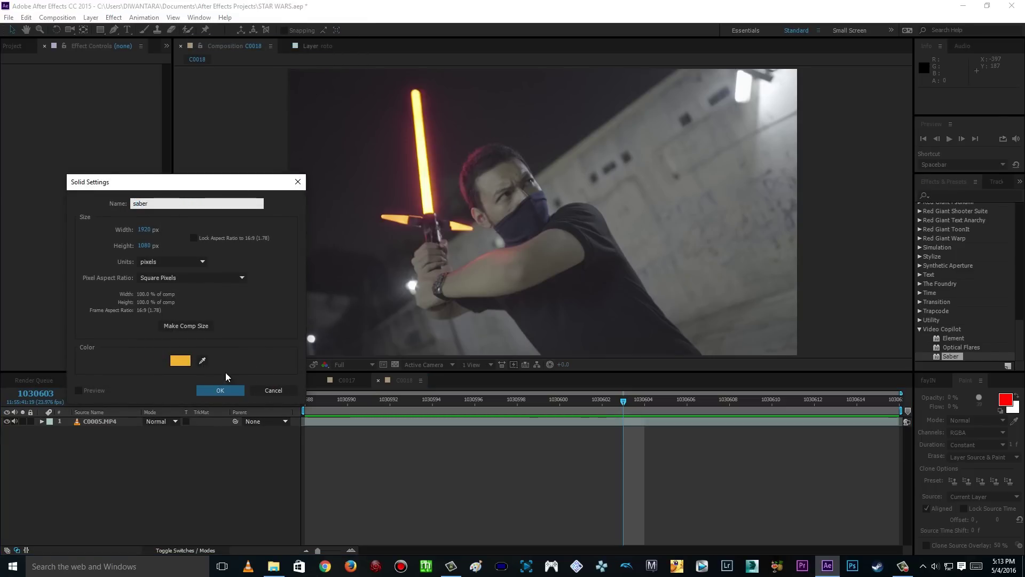
{"action": "left_click", "coordinate": [219, 394]}
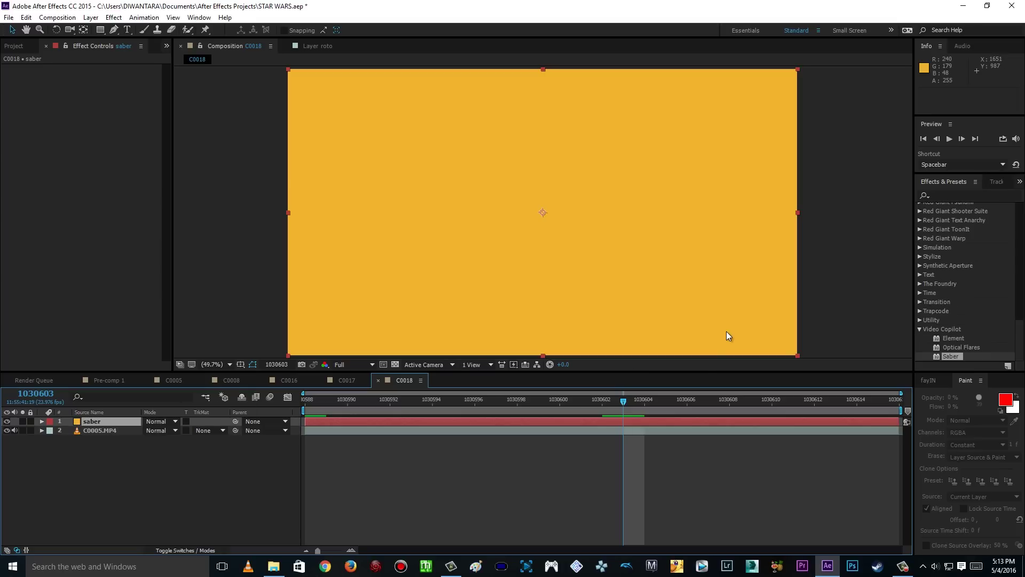
- Apply the Video Copilot Saber effect to the saber layer
{"action": "left_click", "coordinate": [956, 190]}
{"action": "left_click", "coordinate": [956, 196]}
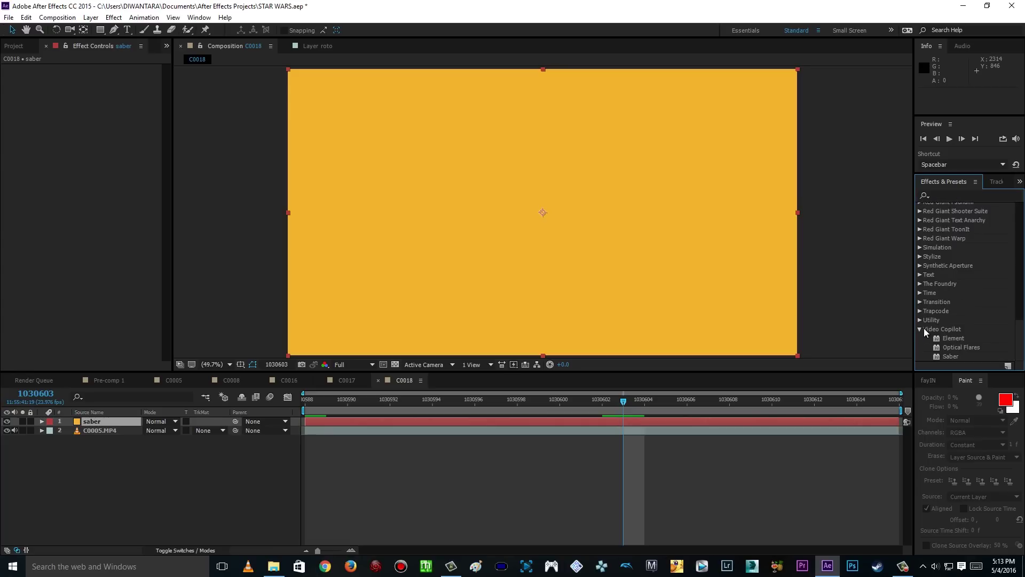
{"action": "left_click", "coordinate": [951, 355]}
{"action": "left_click_drag", "start_coordinate": [950, 355], "coordinate": [483, 211]}
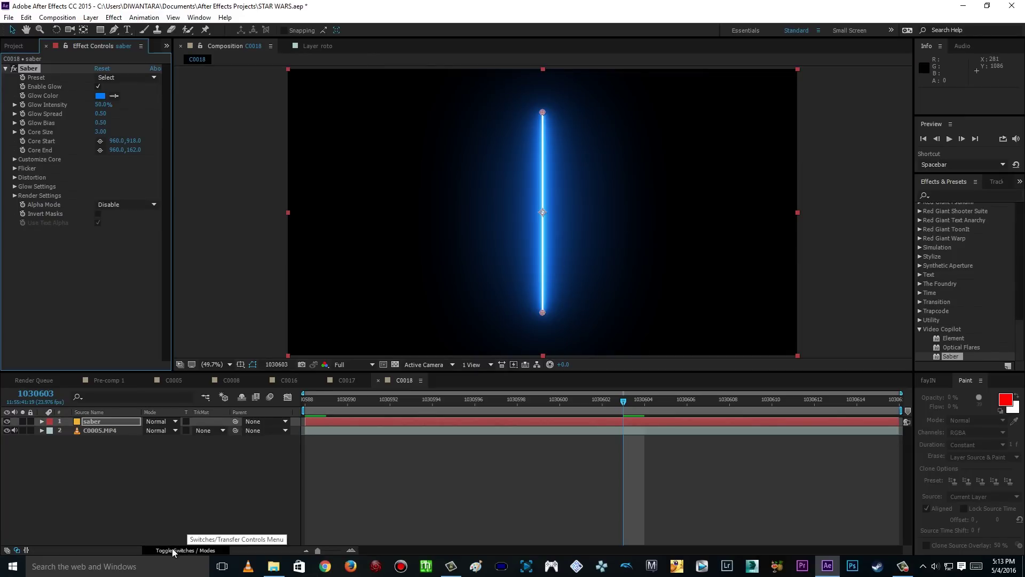
- Set the saber layer's blend mode to Screen and its glow colour to red (FF0000)
{"action": "left_click", "coordinate": [157, 423]}
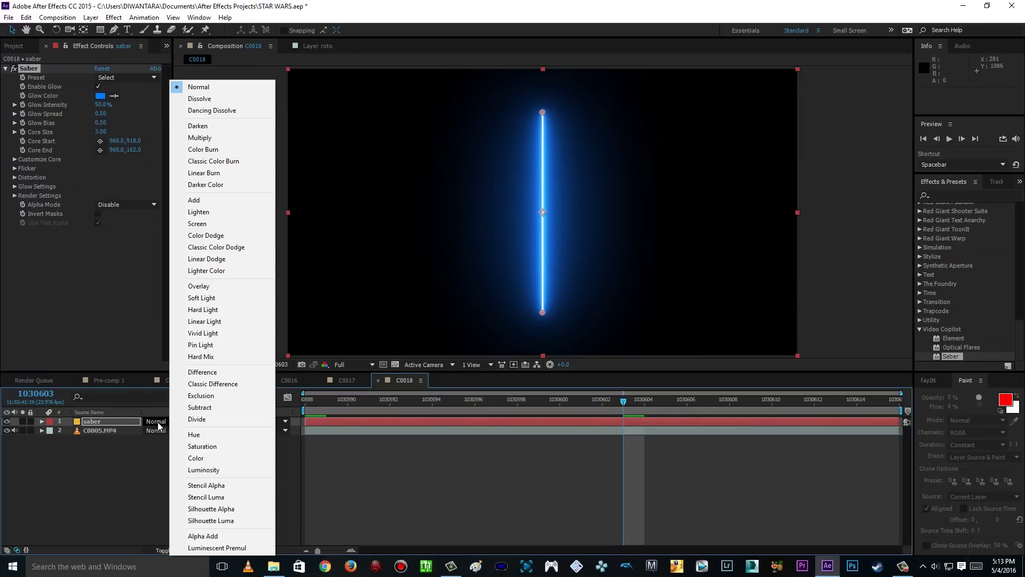
{"action": "left_click", "coordinate": [197, 223]}
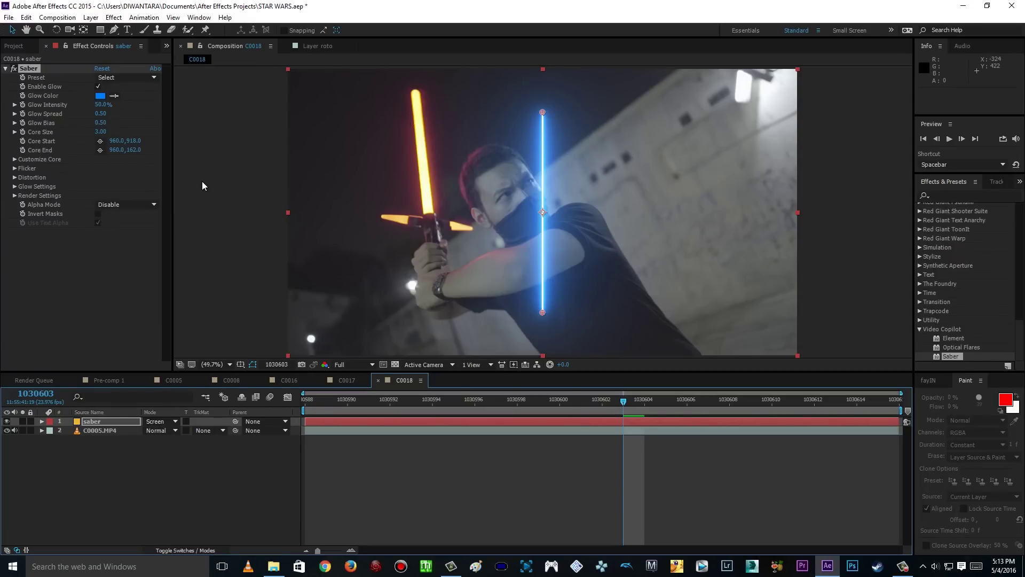
{"action": "left_click", "coordinate": [99, 95]}
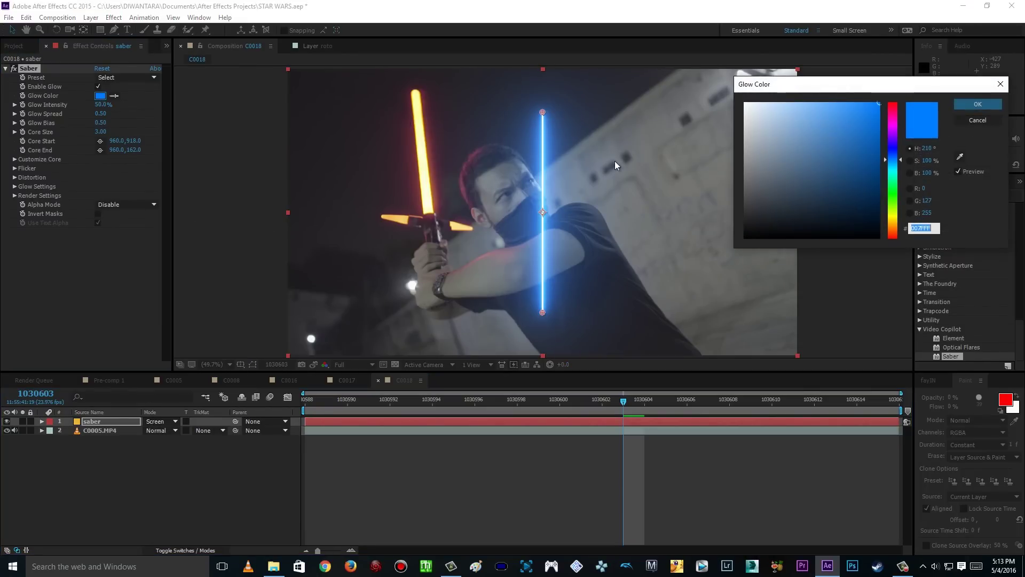
{"action": "left_click_drag", "start_coordinate": [901, 119], "coordinate": [899, 99]}
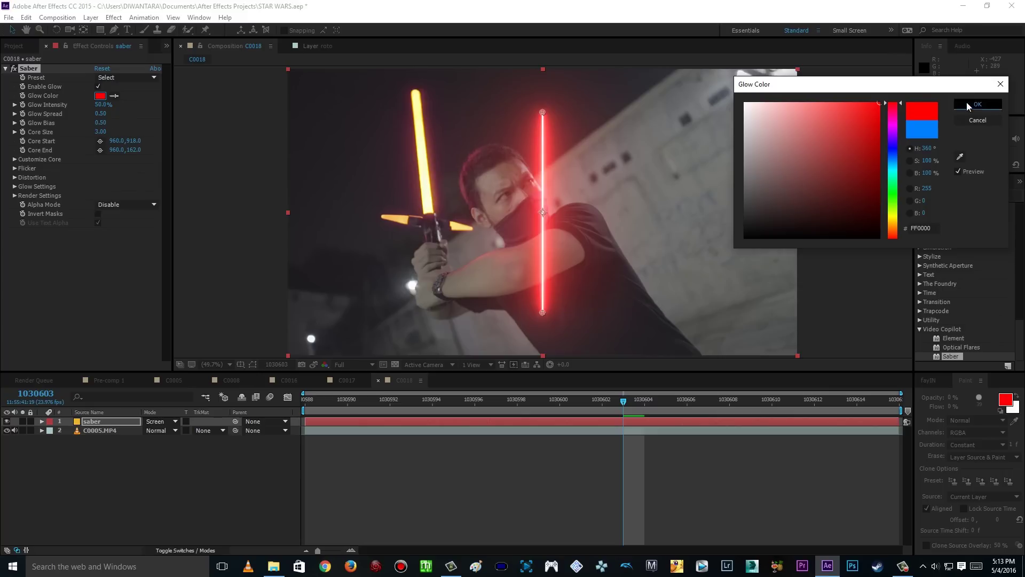
{"action": "left_click", "coordinate": [977, 104]}
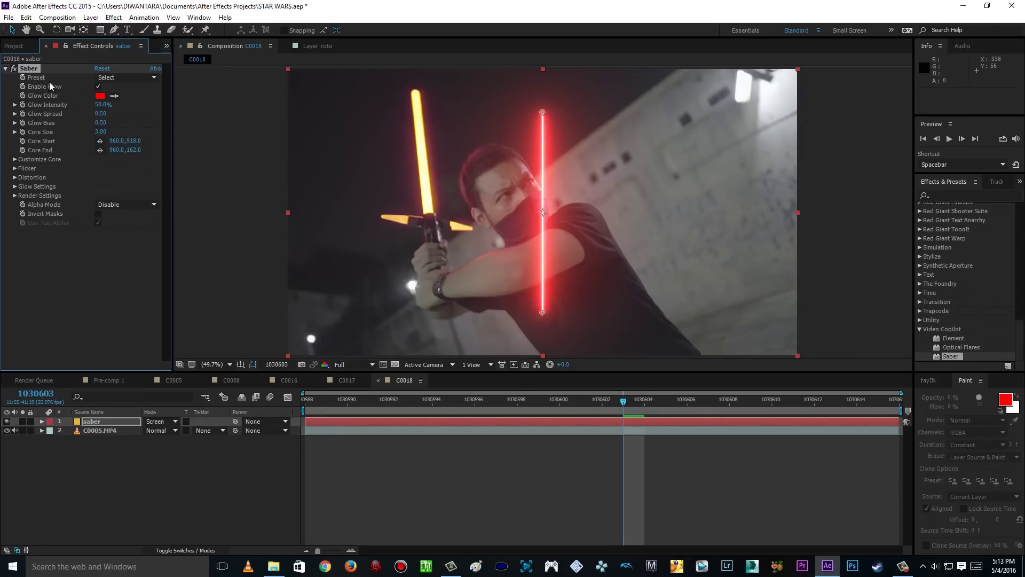
- Try the Electric, Nebula and Meteor Saber presets, then settle on Hard Core
{"action": "left_click", "coordinate": [154, 78]}
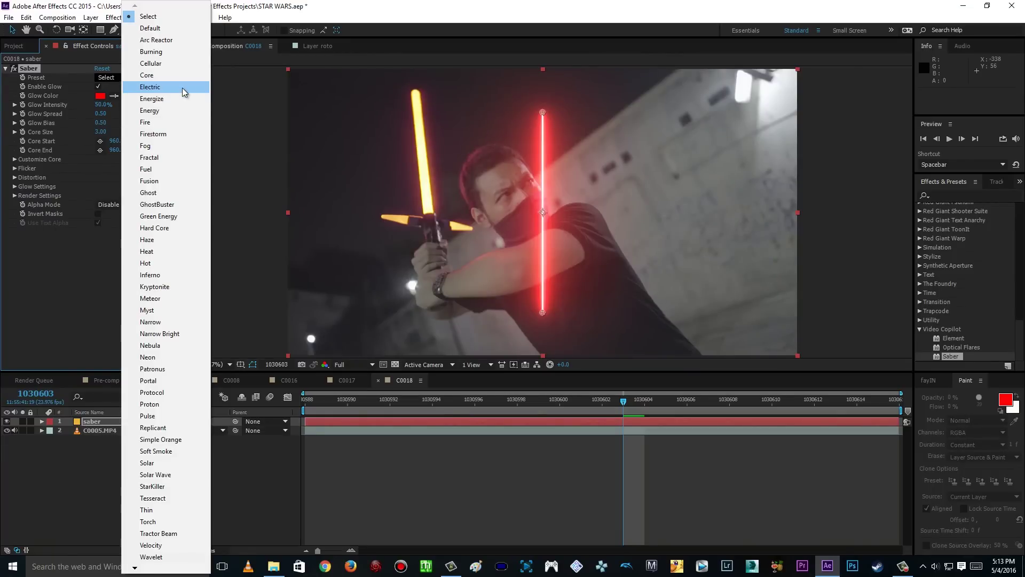
{"action": "left_click", "coordinate": [184, 86]}
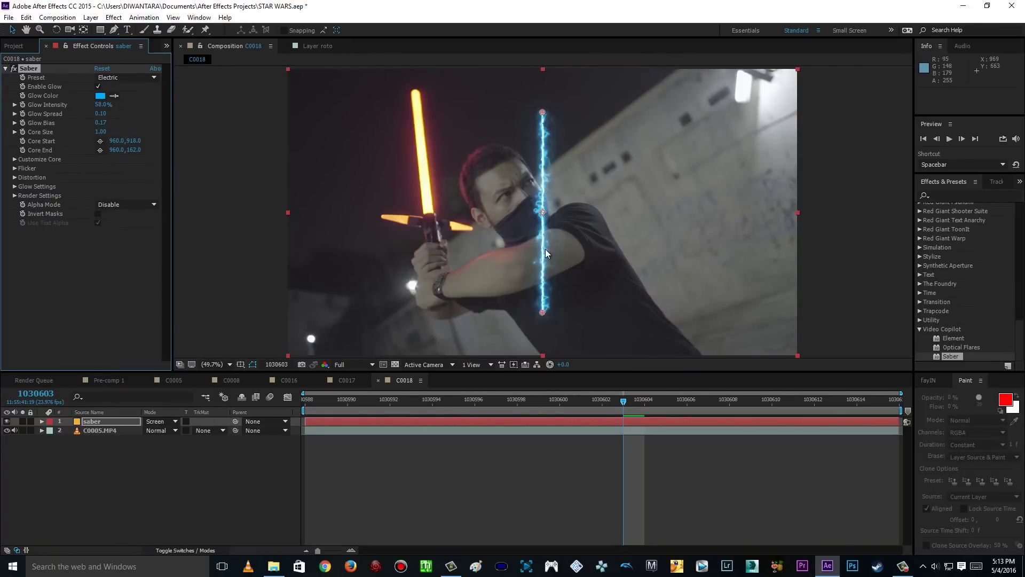
{"action": "left_click", "coordinate": [130, 78]}
{"action": "left_click", "coordinate": [174, 344]}
{"action": "left_click", "coordinate": [131, 75]}
{"action": "left_click", "coordinate": [158, 296]}
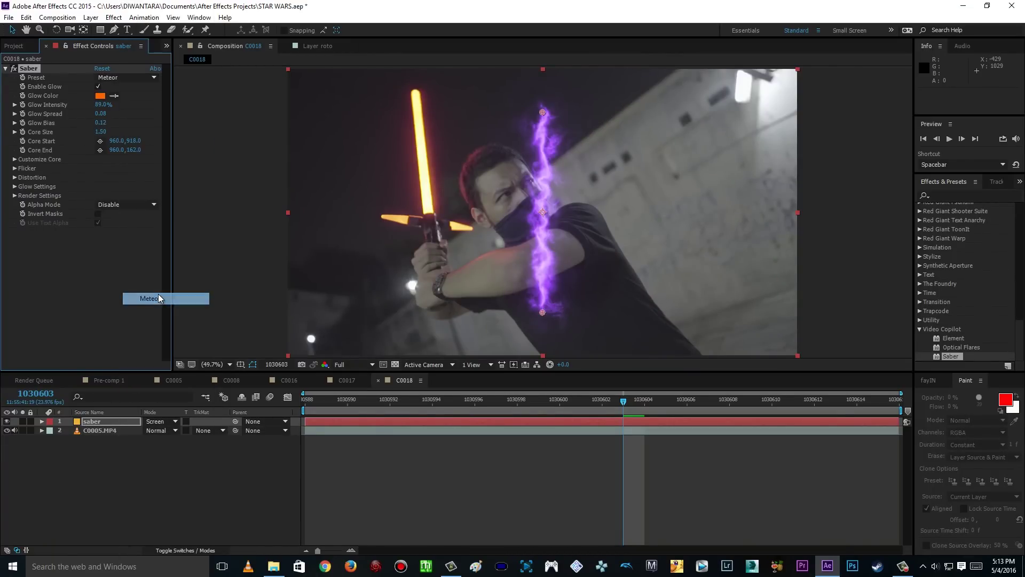
{"action": "left_click", "coordinate": [139, 73]}
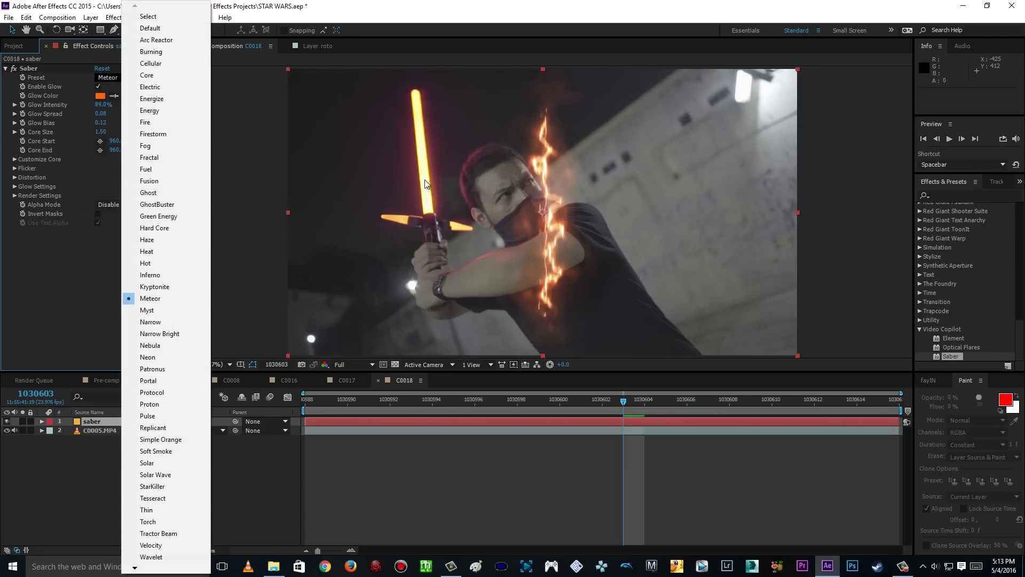
{"action": "left_click", "coordinate": [172, 229]}
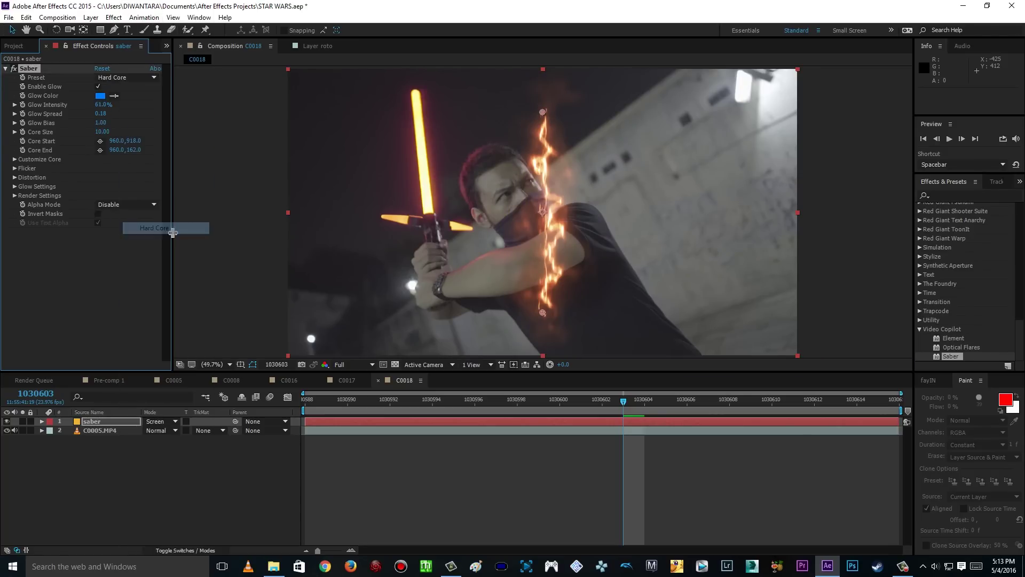
- Set the Saber glow colour back to red
{"action": "left_click", "coordinate": [100, 96]}
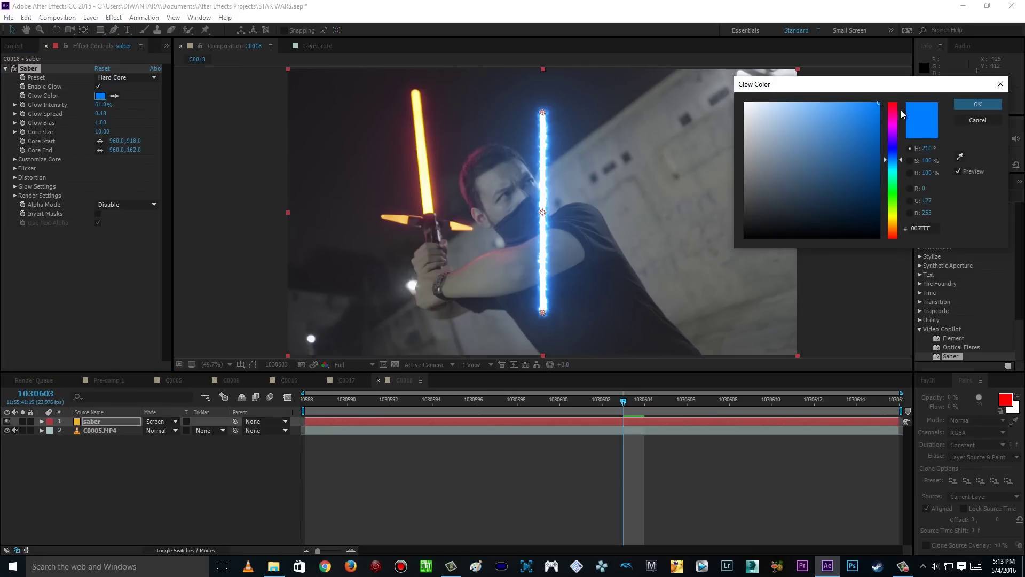
{"action": "left_click_drag", "start_coordinate": [902, 114], "coordinate": [902, 102]}
{"action": "left_click", "coordinate": [977, 104]}
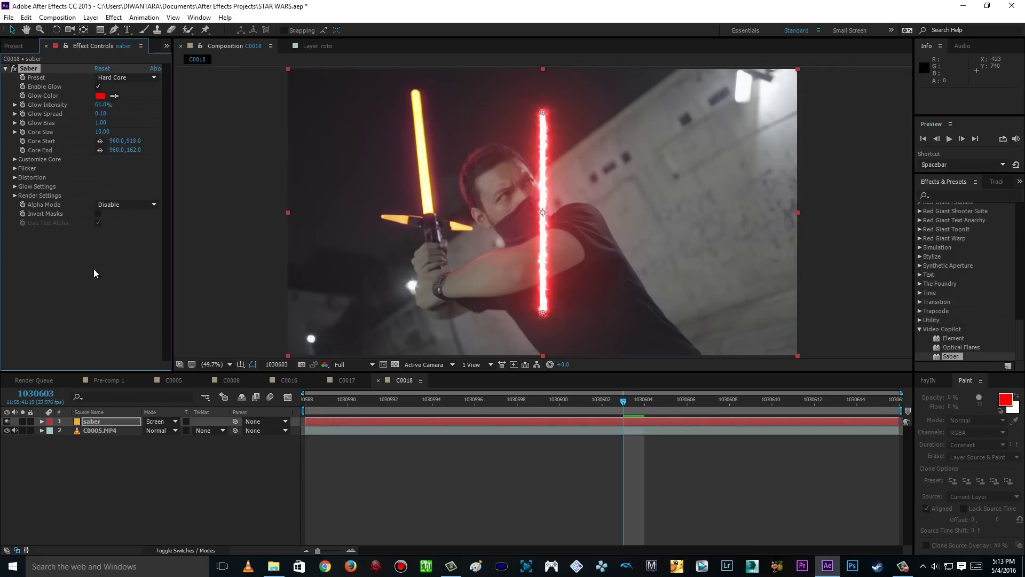
- Under Customize Core, place Core Start on the hilt and Core End at the prop tip
{"action": "left_click", "coordinate": [14, 159]}
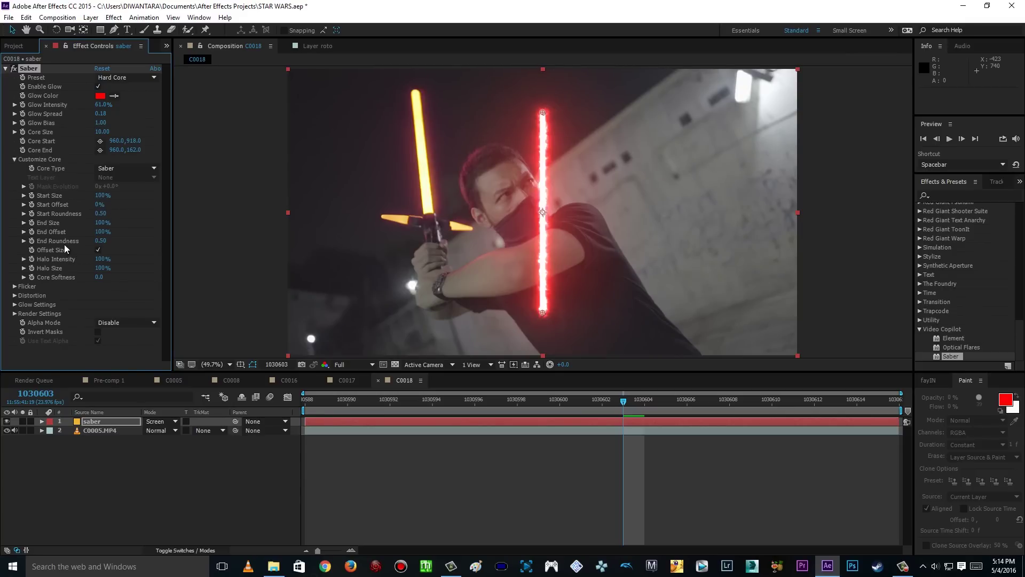
{"action": "left_click_drag", "start_coordinate": [102, 223], "coordinate": [65, 226]}
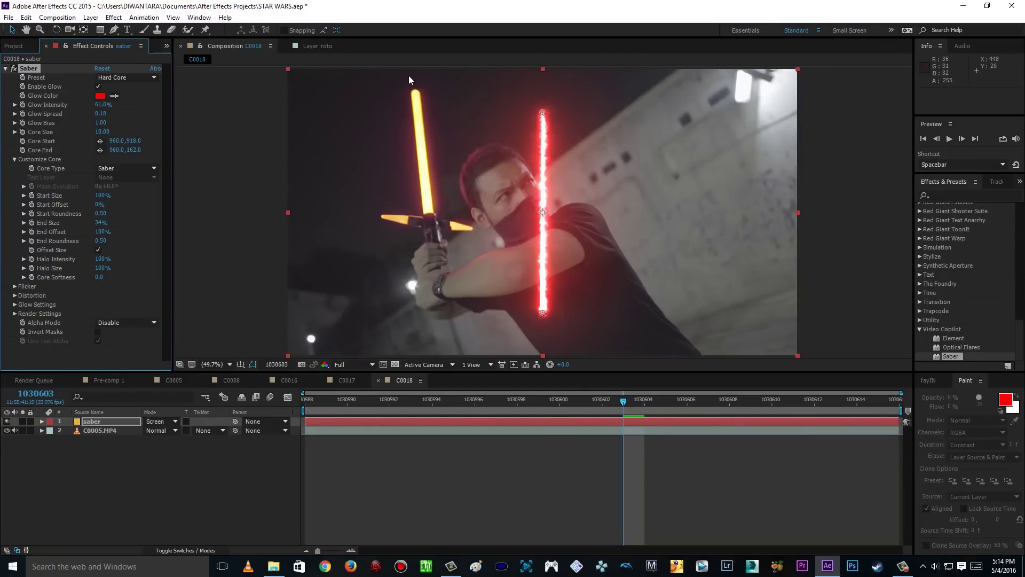
{"action": "left_click_drag", "start_coordinate": [544, 114], "coordinate": [415, 82]}
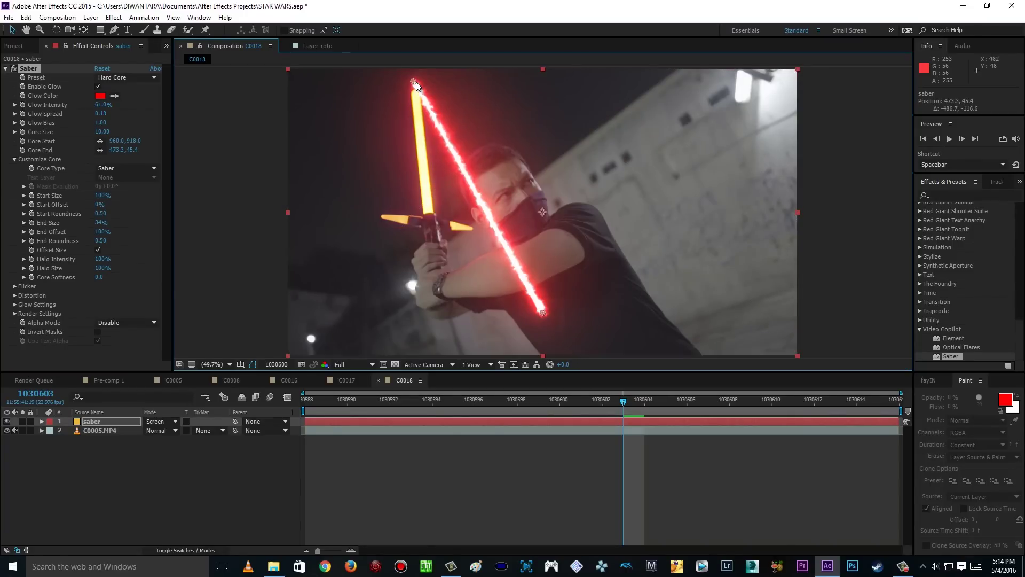
{"action": "left_click_drag", "start_coordinate": [542, 310], "coordinate": [431, 213]}
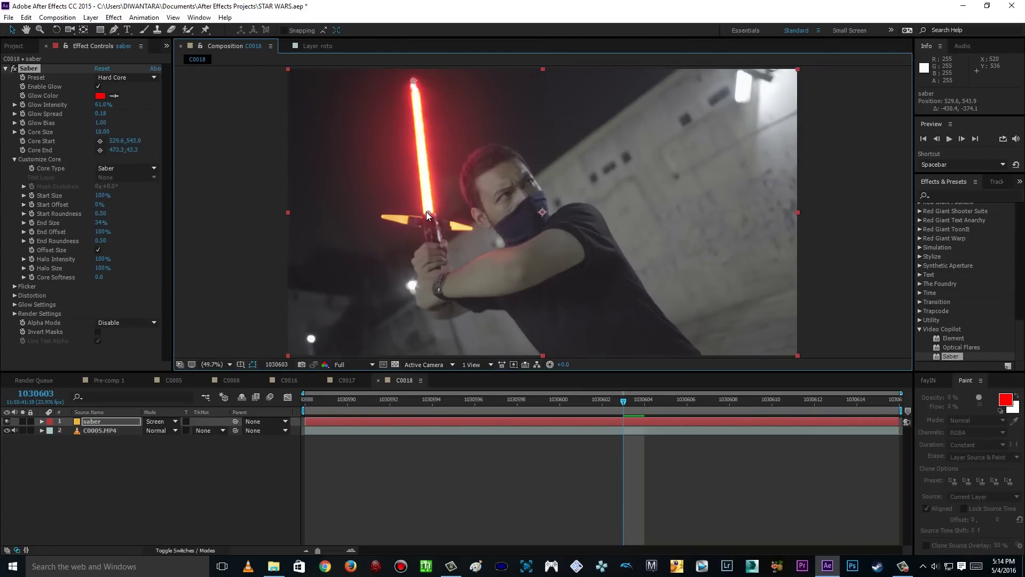
{"action": "left_click_drag", "start_coordinate": [431, 211], "coordinate": [430, 213]}
{"action": "left_click_drag", "start_coordinate": [414, 80], "coordinate": [415, 78]}
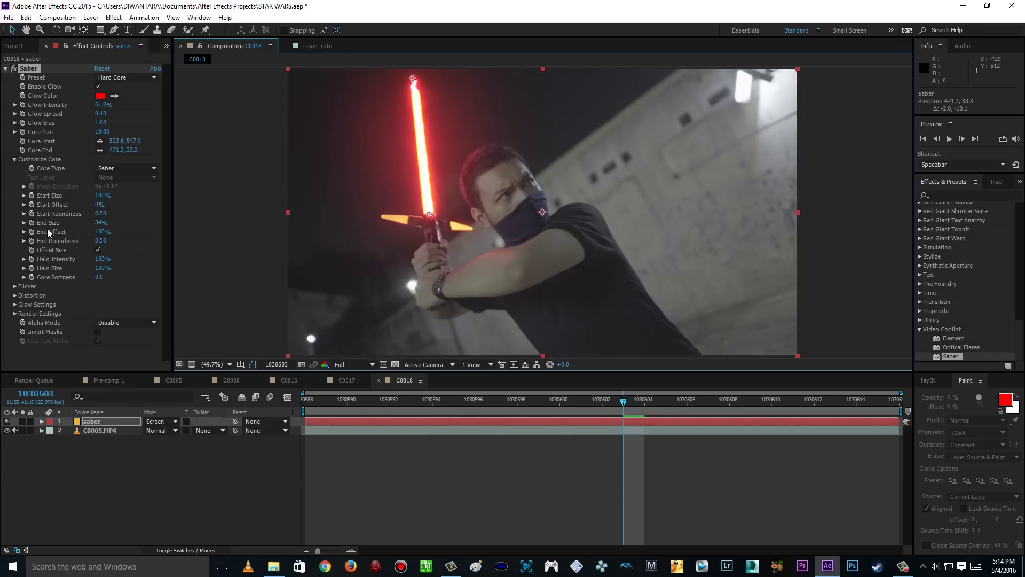
- Set the core Start Size to 200% and End Size to 147%
{"action": "left_click_drag", "start_coordinate": [98, 195], "coordinate": [158, 196]}
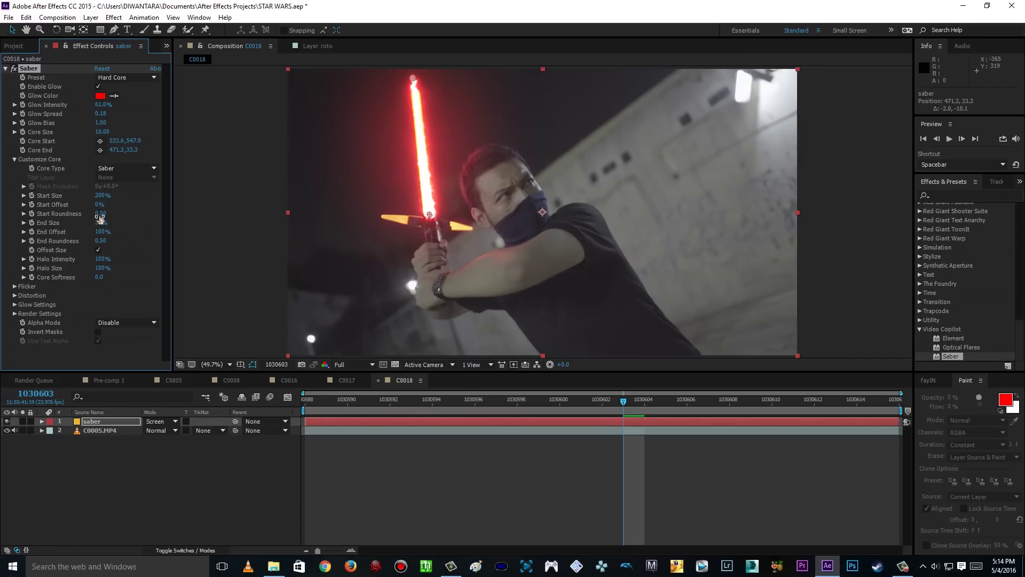
{"action": "left_click_drag", "start_coordinate": [99, 222], "coordinate": [156, 218]}
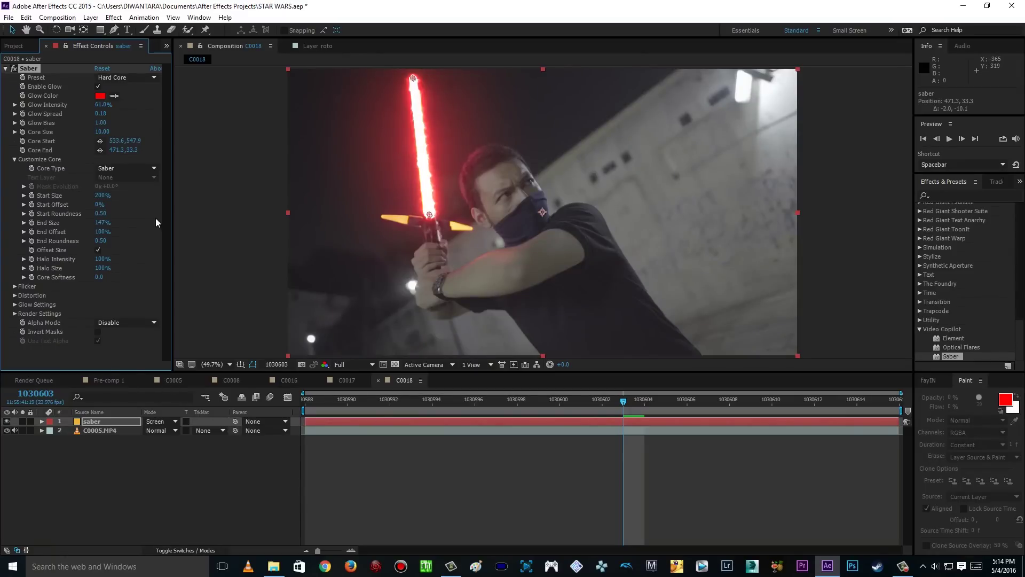
{"action": "left_click", "coordinate": [430, 213]}
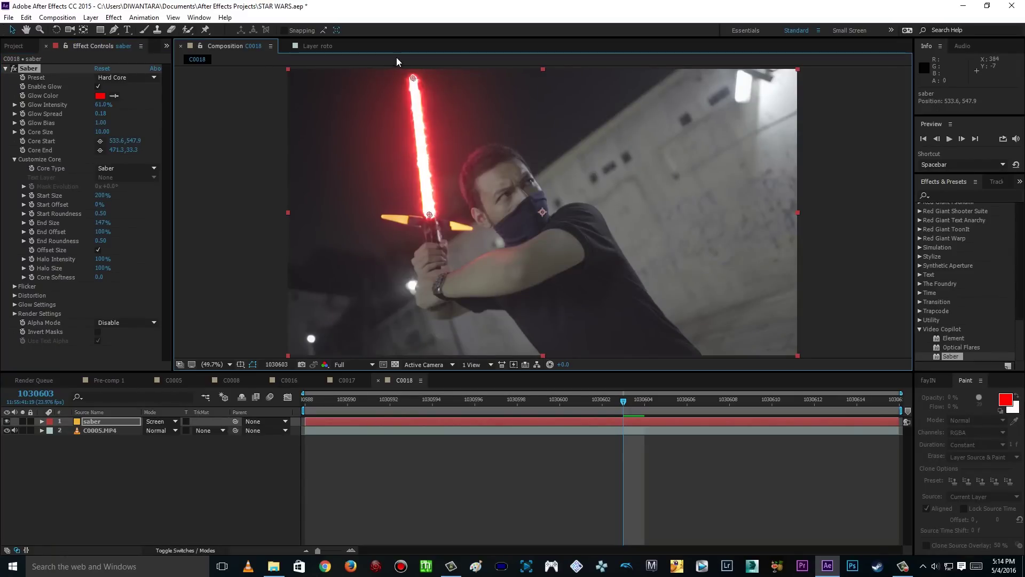
- Preview the saber, then raise the Core Distortion Wind Speed to 2.10
{"action": "left_click", "coordinate": [623, 400]}
{"action": "key", "text": "space"}
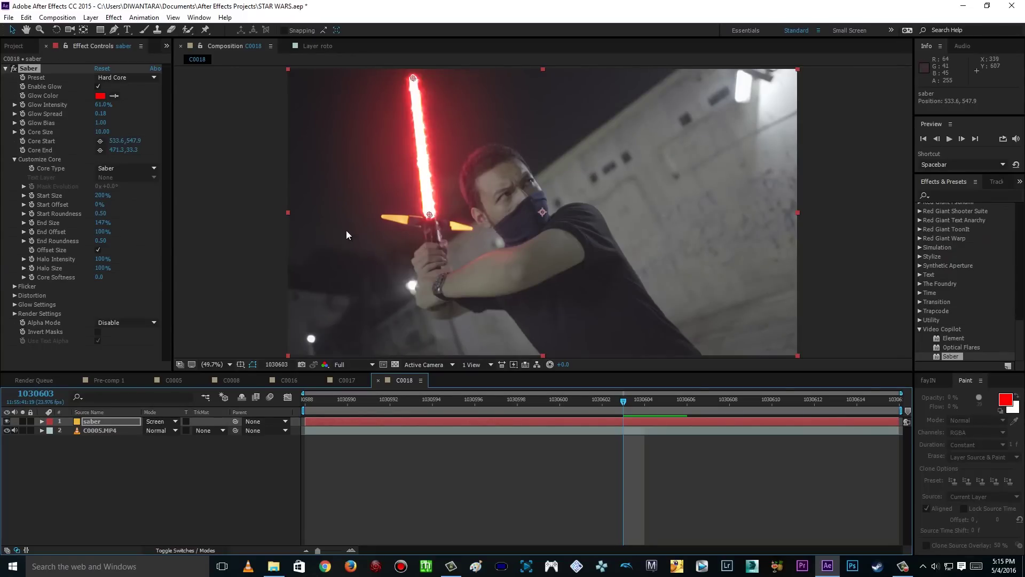
{"action": "left_click", "coordinate": [15, 295]}
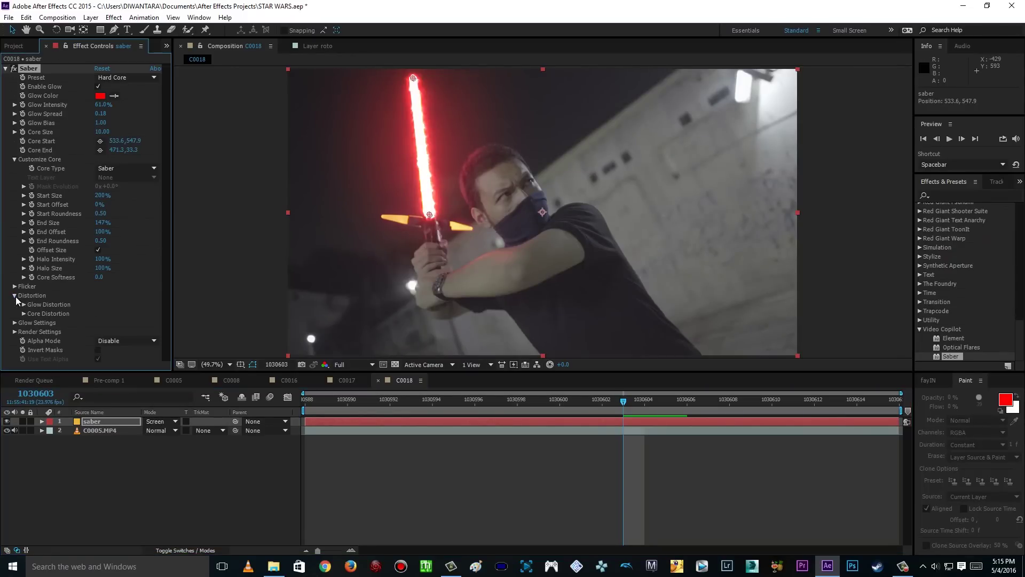
{"action": "left_click", "coordinate": [23, 313]}
{"action": "scroll", "coordinate": [26, 299], "scroll_direction": "down", "scroll_amount": 3}
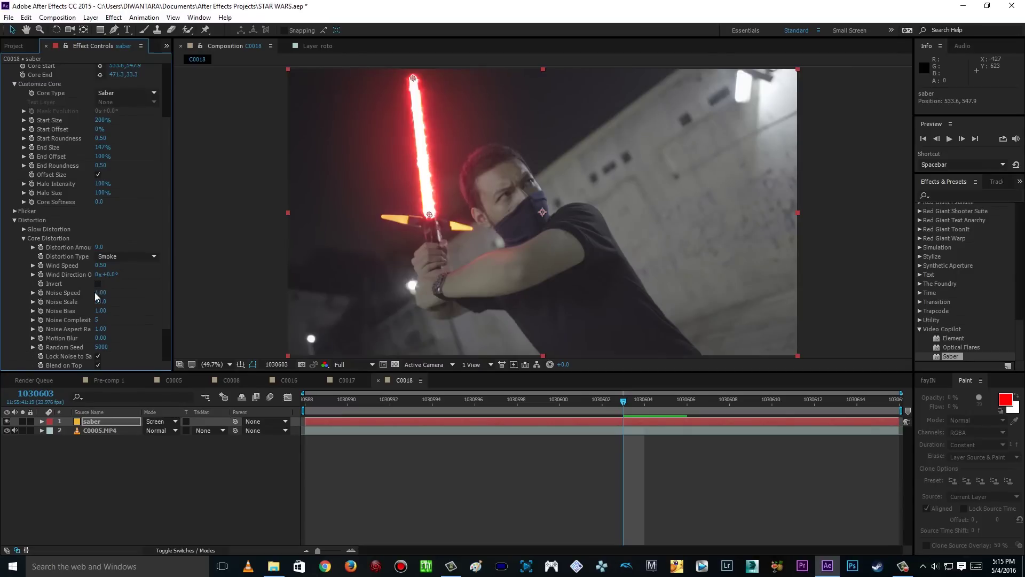
{"action": "left_click_drag", "start_coordinate": [99, 265], "coordinate": [220, 267]}
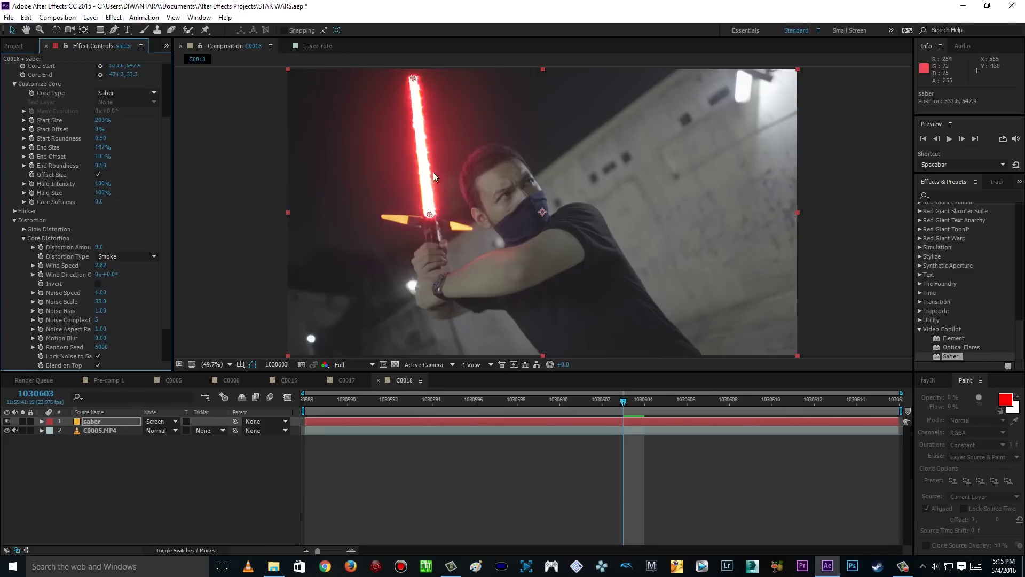
- Replay the red saber glow to review it, then expand Glow Distortion settings
{"action": "left_click", "coordinate": [496, 399]}
{"action": "left_click", "coordinate": [954, 139]}
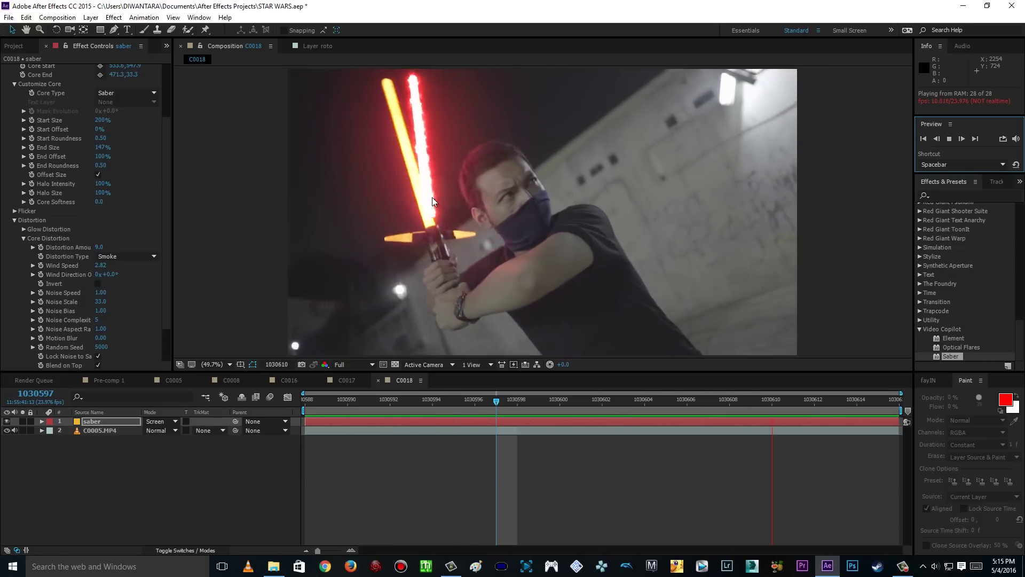
{"action": "left_click", "coordinate": [507, 402]}
{"action": "left_click", "coordinate": [31, 242]}
{"action": "left_click", "coordinate": [23, 238]}
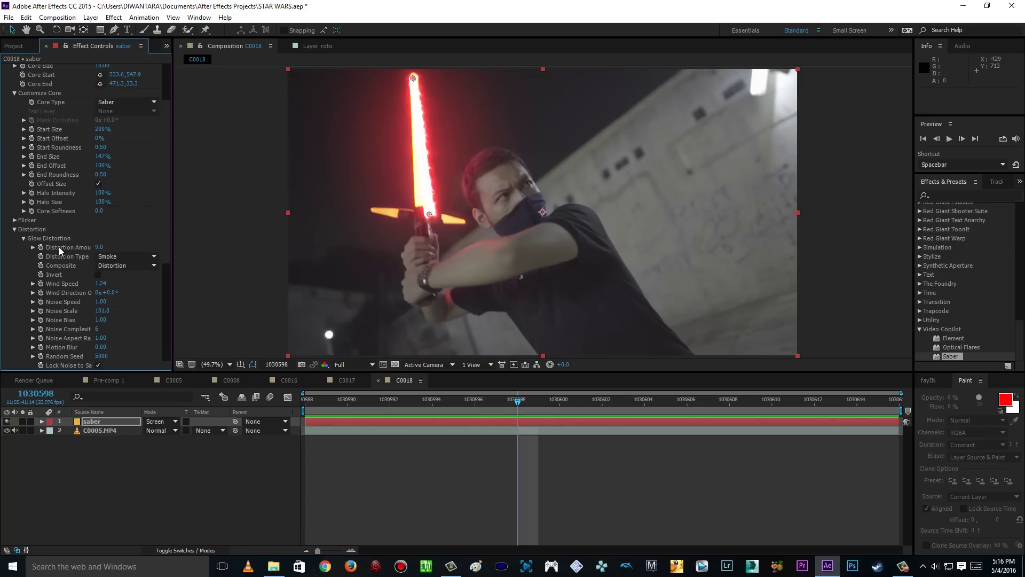
- Set the Glow Distortion Amount to 50 and move to frame 1030598
{"action": "left_click_drag", "start_coordinate": [99, 248], "coordinate": [124, 245]}
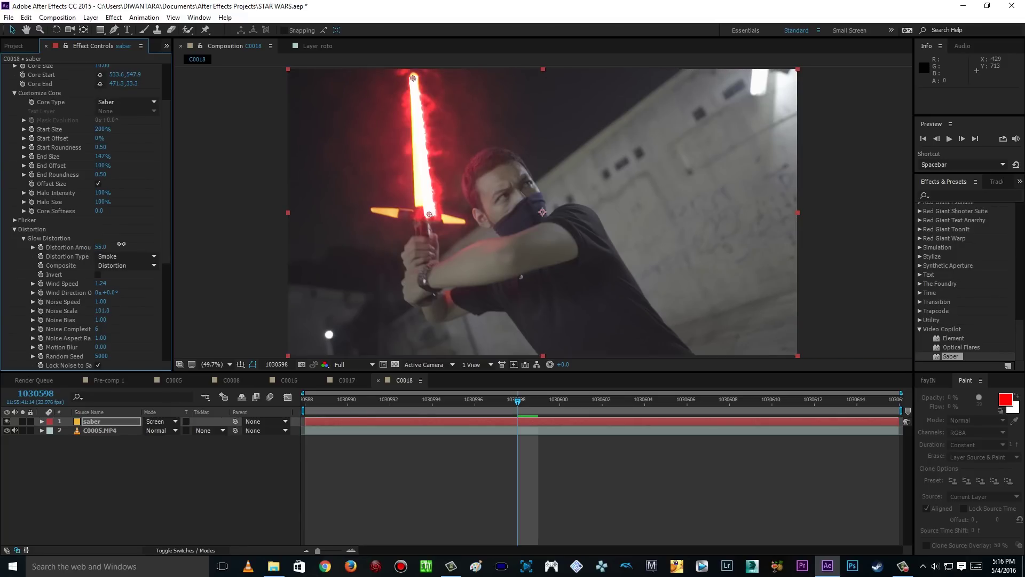
{"action": "left_click_drag", "start_coordinate": [119, 243], "coordinate": [115, 243]}
{"action": "left_click", "coordinate": [433, 399]}
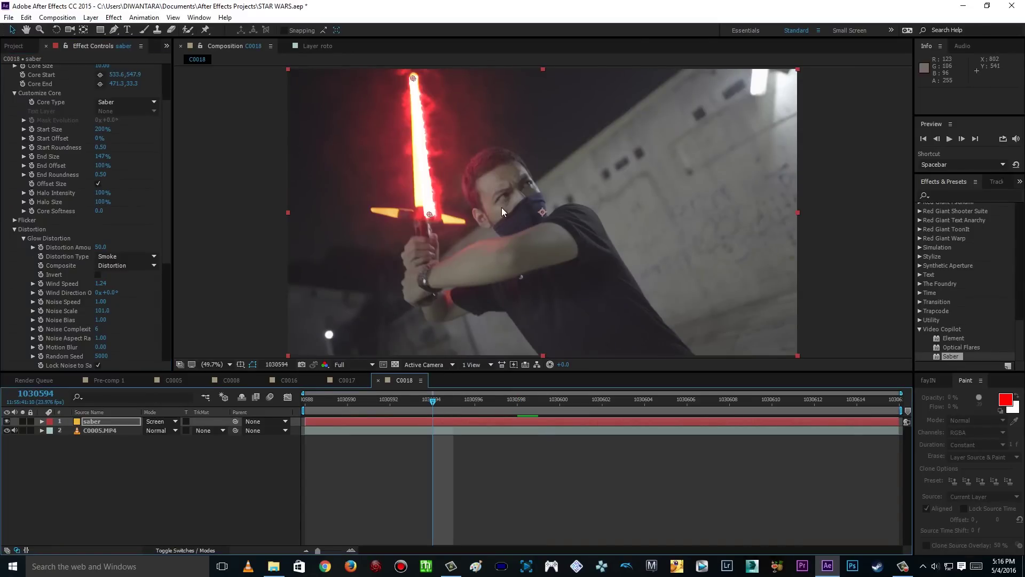
{"action": "left_click_drag", "start_coordinate": [457, 402], "coordinate": [516, 399]}
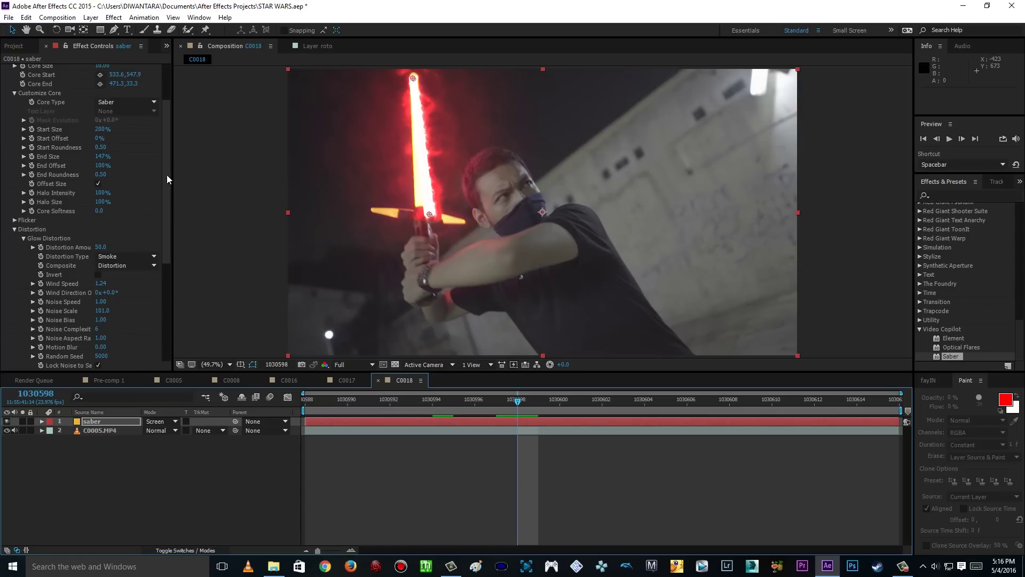
- Add keyframes for Core Size, Core Start, Core End, Start Size and End Size
{"action": "scroll", "coordinate": [165, 134], "scroll_direction": "up", "scroll_amount": 3}
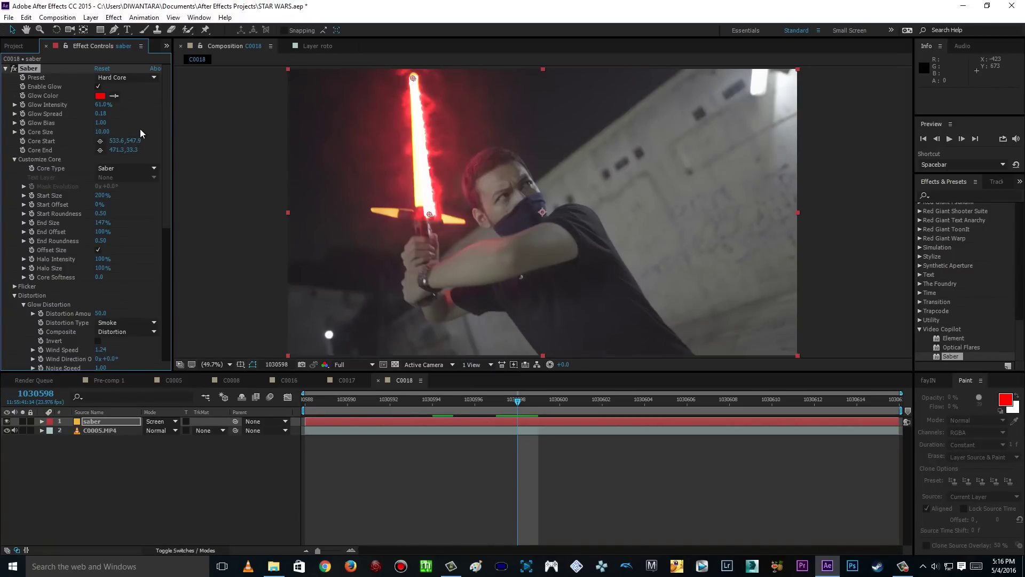
{"action": "left_click", "coordinate": [23, 151]}
{"action": "left_click", "coordinate": [32, 196]}
{"action": "key", "text": "u"}
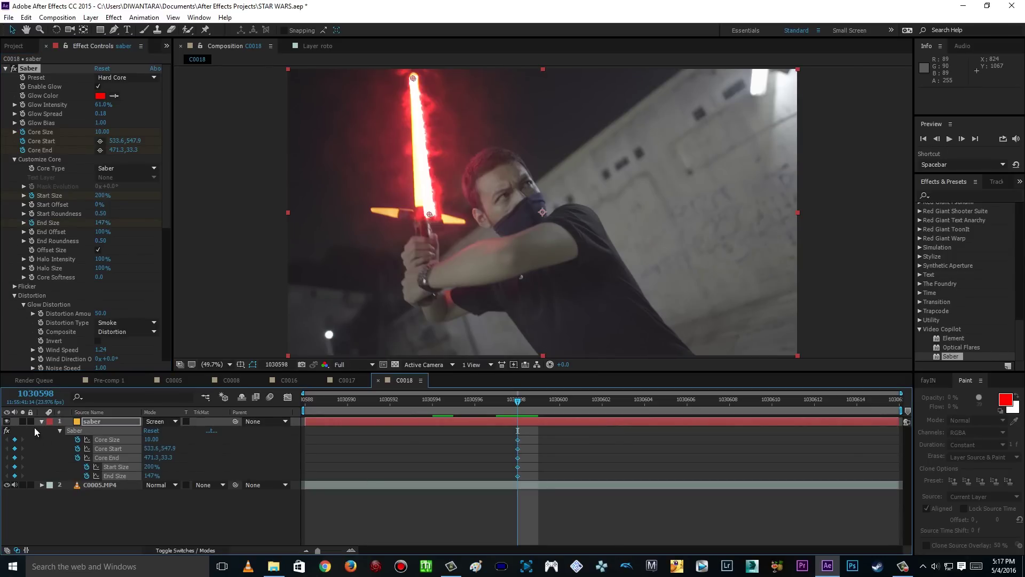
{"action": "left_click", "coordinate": [538, 401]}
{"action": "left_click_drag", "start_coordinate": [538, 402], "coordinate": [523, 401]}
{"action": "left_click_drag", "start_coordinate": [429, 214], "coordinate": [421, 209]}
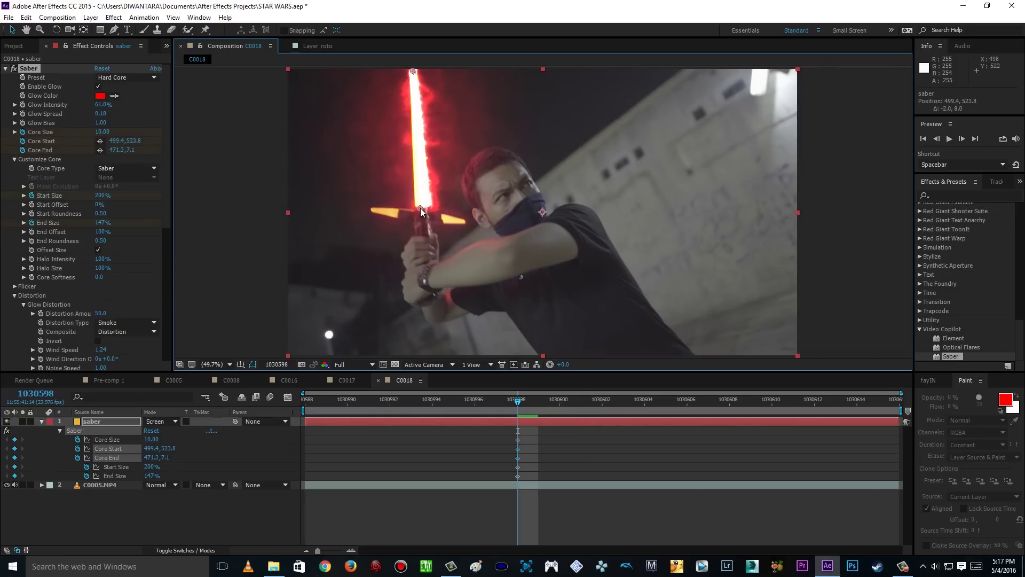
{"action": "left_click_drag", "start_coordinate": [412, 69], "coordinate": [411, 68]}
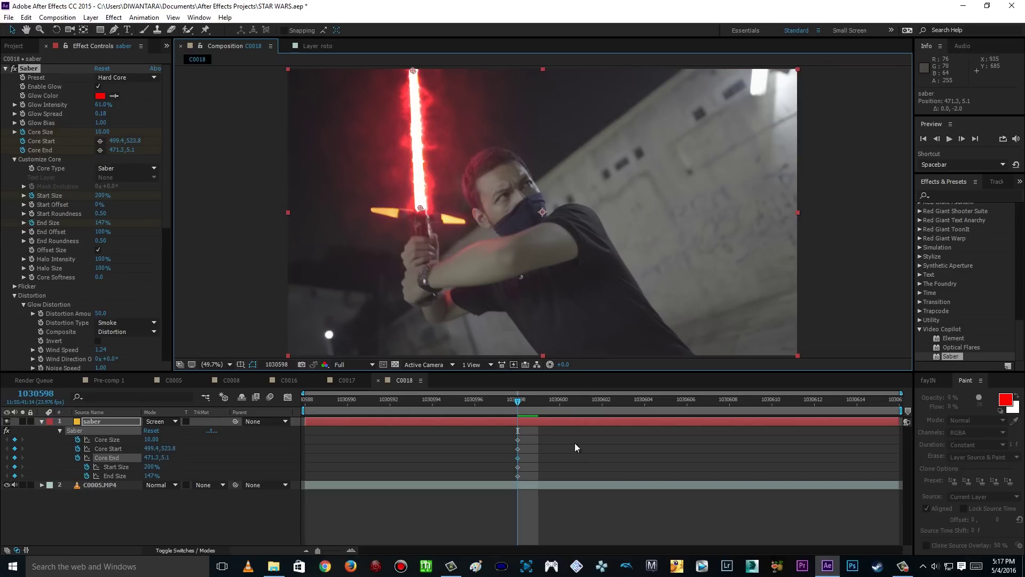
{"action": "left_click_drag", "start_coordinate": [522, 402], "coordinate": [539, 401]}
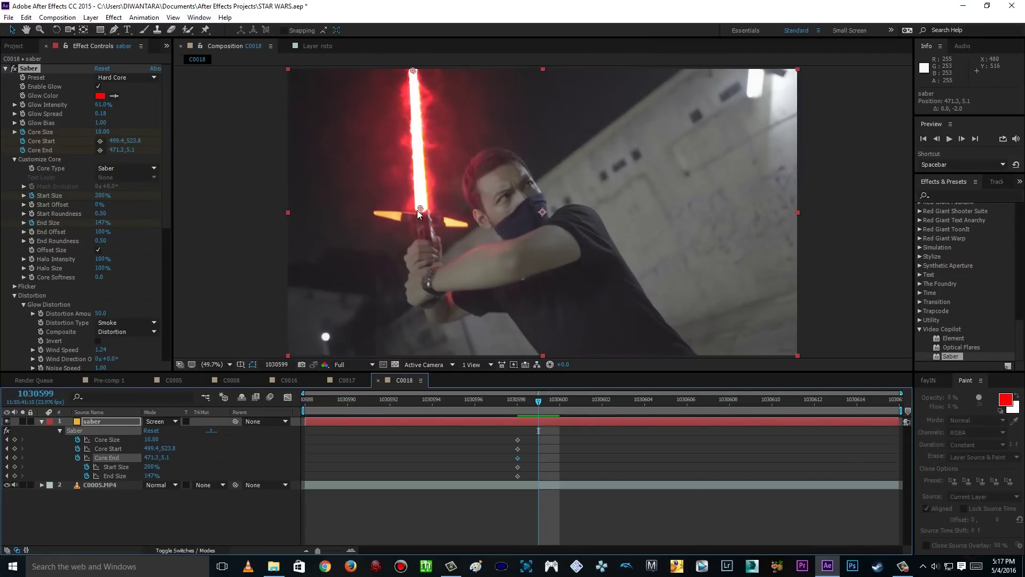
{"action": "left_click_drag", "start_coordinate": [422, 208], "coordinate": [422, 206]}
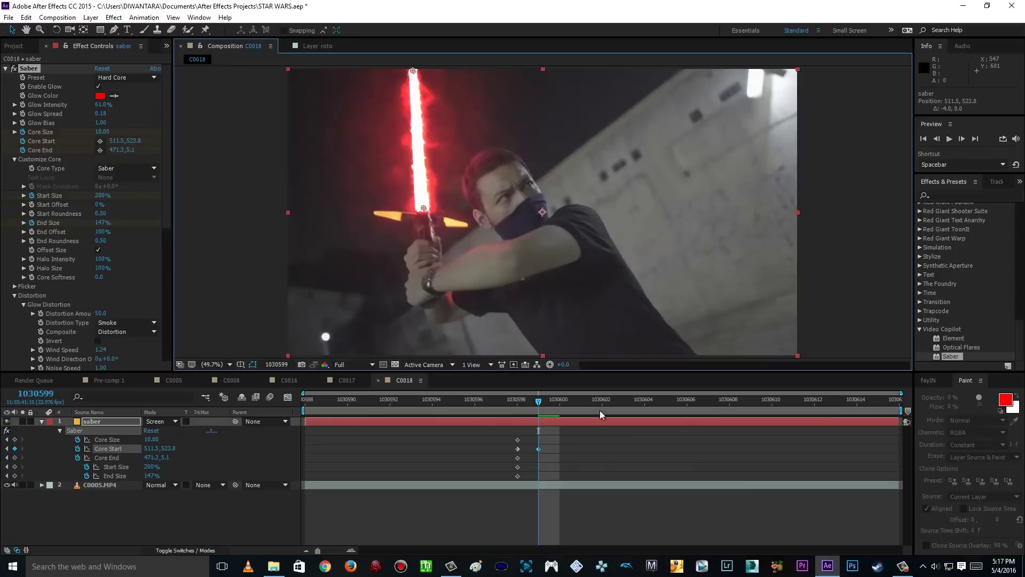
- Keyframe the blade base and tip onto the swinging prop through frame 1030613
{"action": "left_click_drag", "start_coordinate": [543, 401], "coordinate": [581, 401]}
{"action": "left_click", "coordinate": [666, 405]}
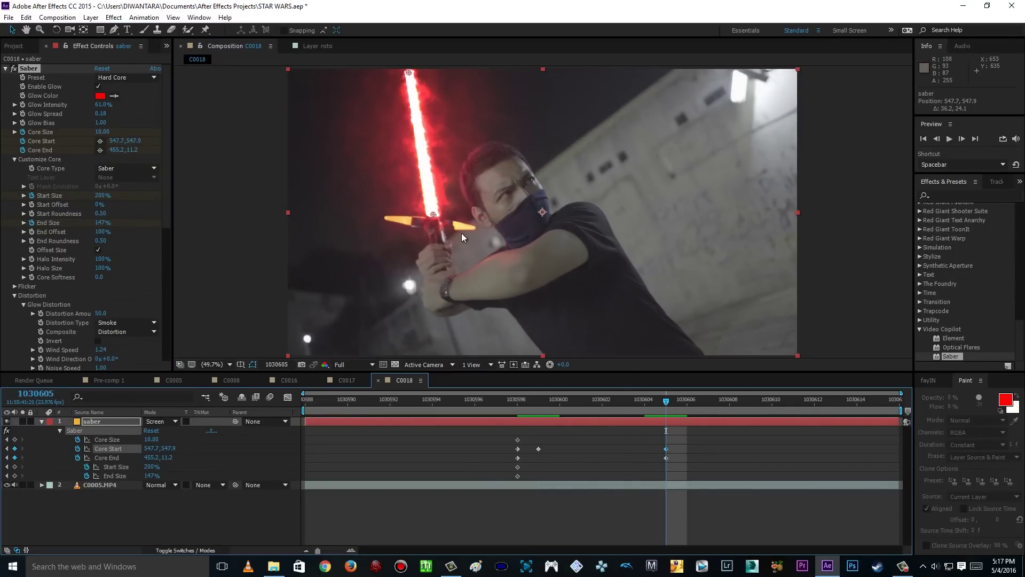
{"action": "left_click_drag", "start_coordinate": [648, 402], "coordinate": [602, 401]}
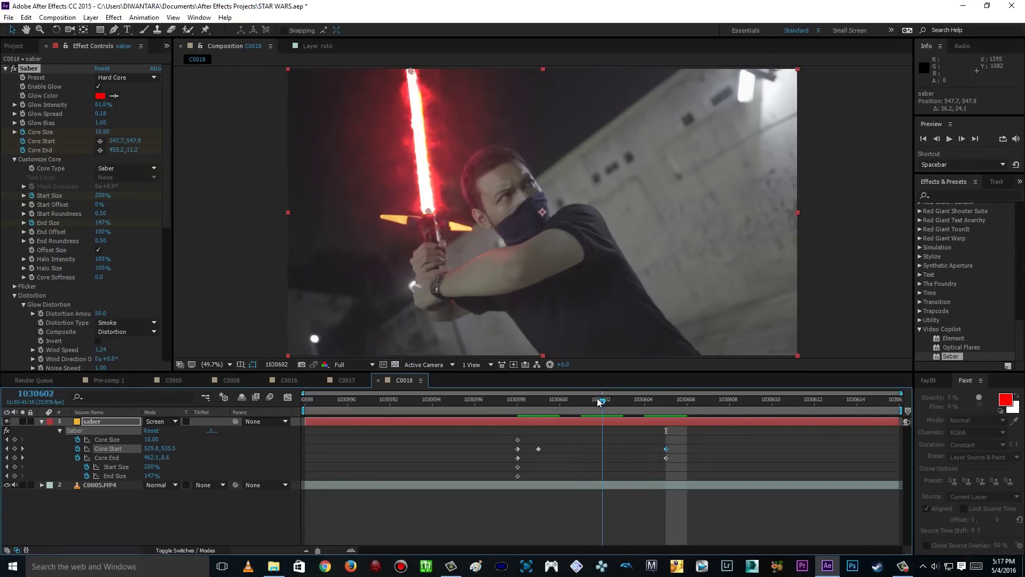
{"action": "left_click_drag", "start_coordinate": [412, 71], "coordinate": [416, 71]}
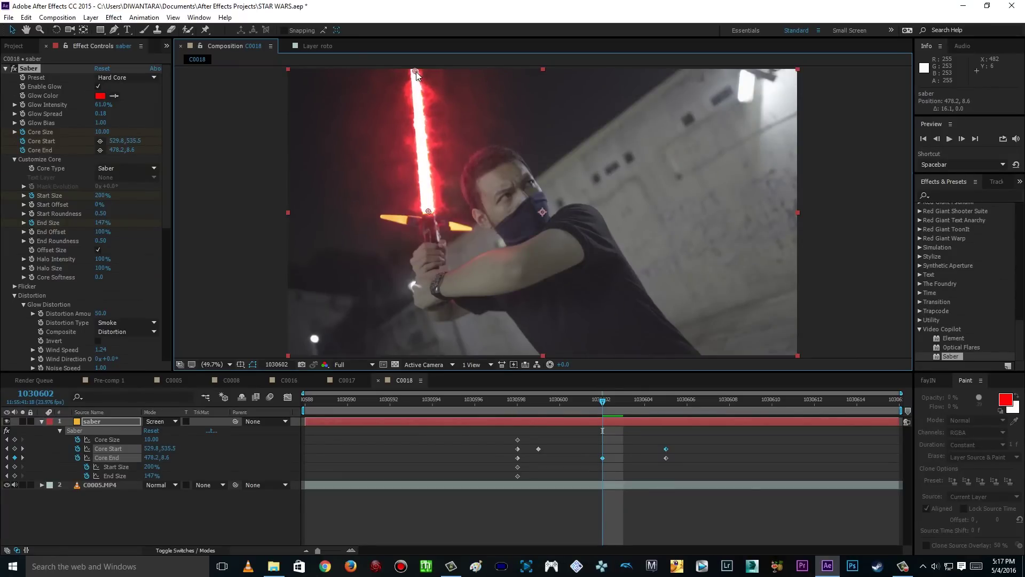
{"action": "left_click_drag", "start_coordinate": [428, 209], "coordinate": [428, 212]}
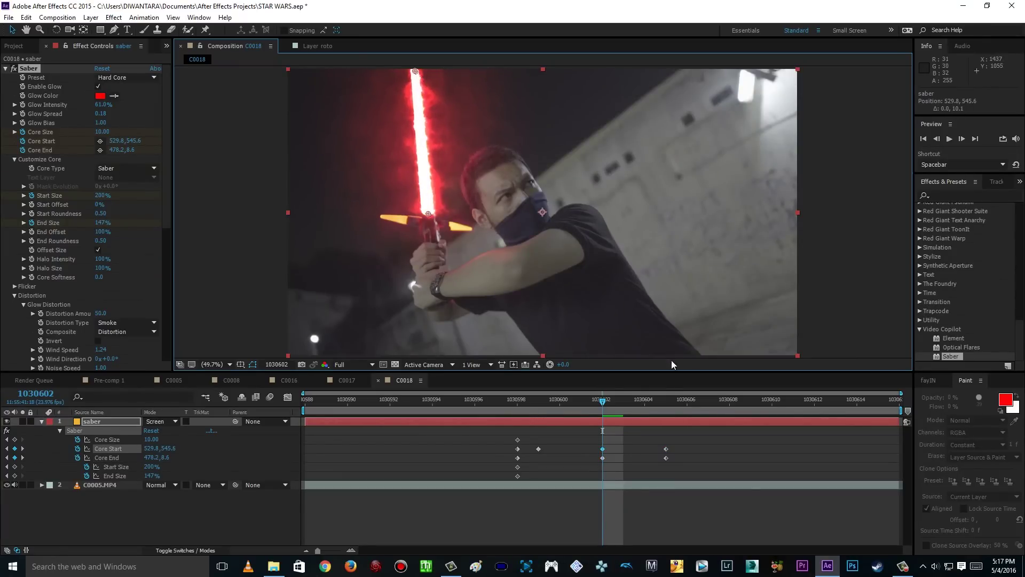
{"action": "left_click_drag", "start_coordinate": [573, 401], "coordinate": [611, 404]}
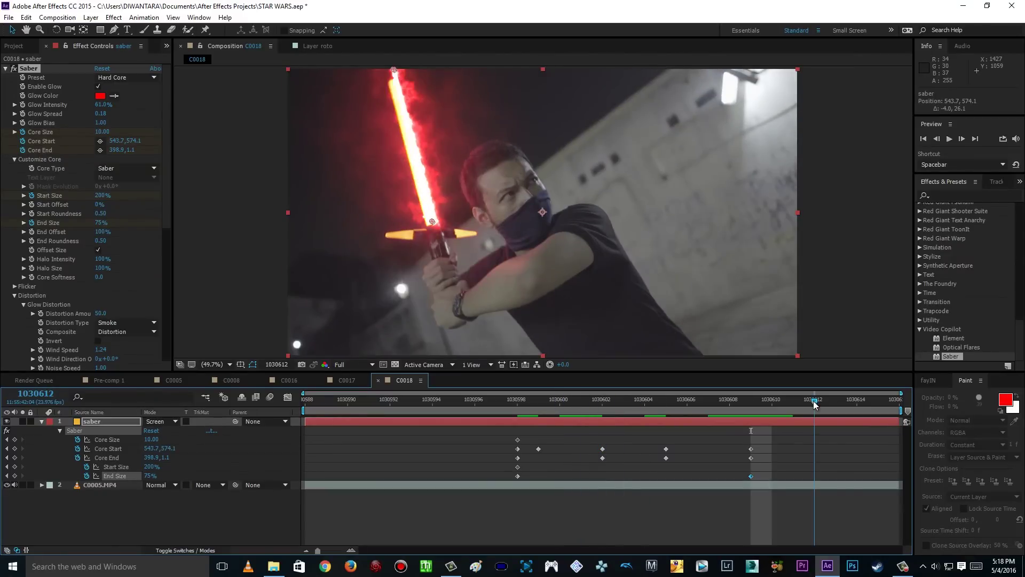
{"action": "left_click_drag", "start_coordinate": [429, 217], "coordinate": [427, 228]}
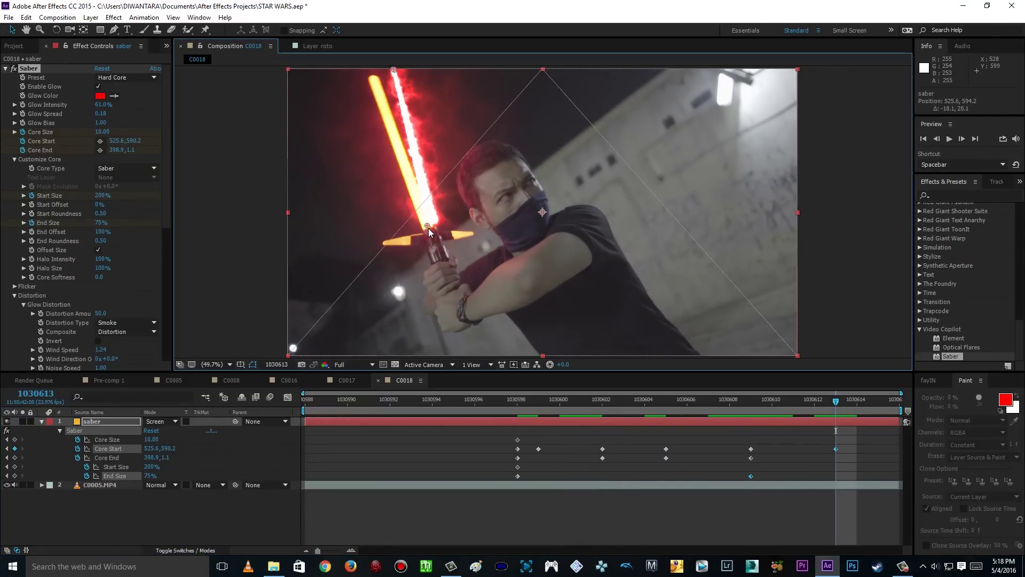
{"action": "left_click_drag", "start_coordinate": [395, 71], "coordinate": [374, 79]}
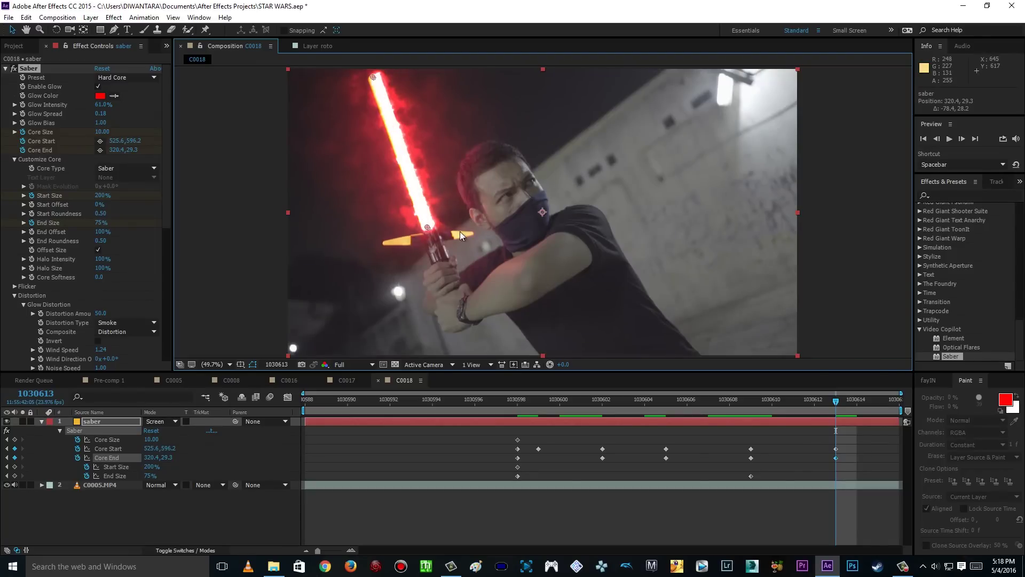
{"action": "left_click_drag", "start_coordinate": [373, 79], "coordinate": [370, 75]}
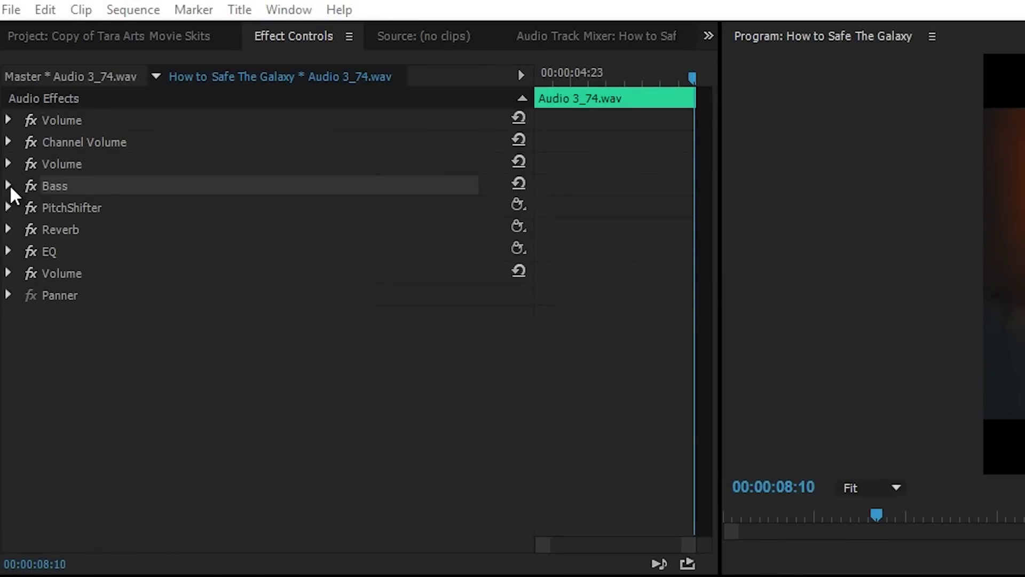
- Expand the Bass effect on Audio 3_74.wav to show its 8.1 dB Boost
{"action": "left_click", "coordinate": [8, 186]}
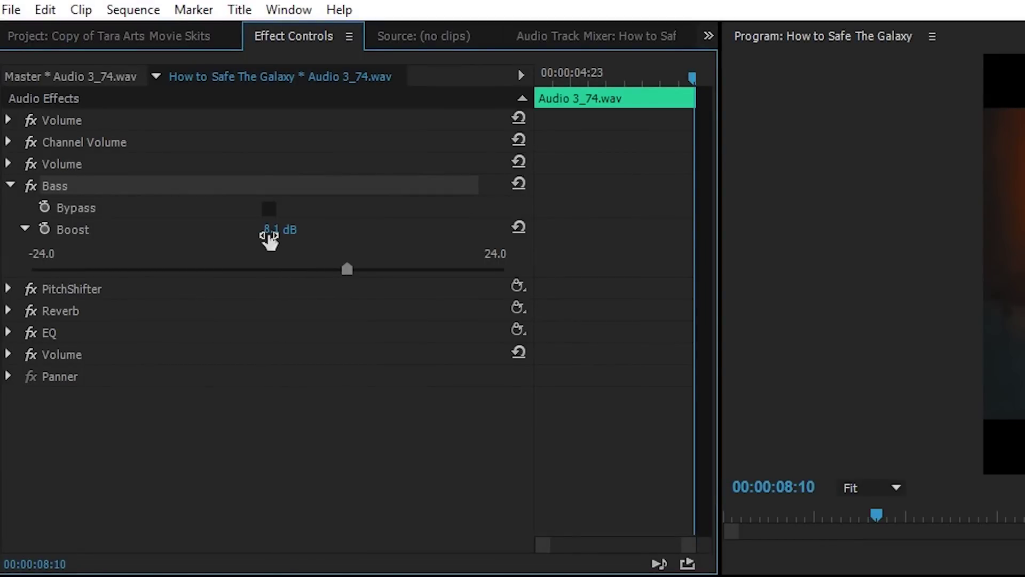
- Collapse Bass, check PitchShifter at -3 semitones with FormantPreserve Off, then collapse it
{"action": "left_click", "coordinate": [10, 185]}
{"action": "left_click", "coordinate": [10, 207]}
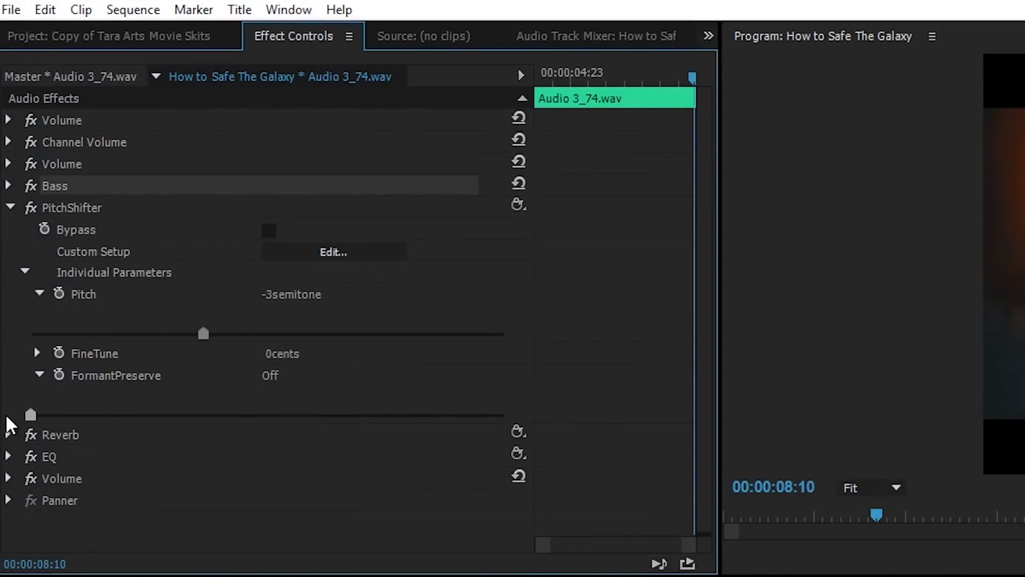
{"action": "left_click", "coordinate": [9, 208]}
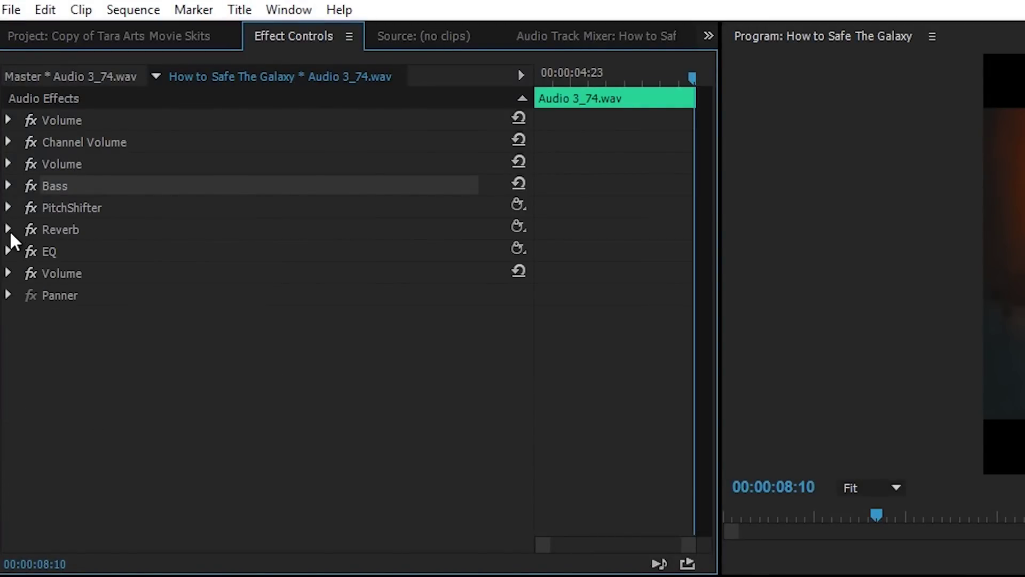
- Check the Reverb settings on Audio 3_74.wav, then expand its EQ settings
{"action": "left_click", "coordinate": [9, 230]}
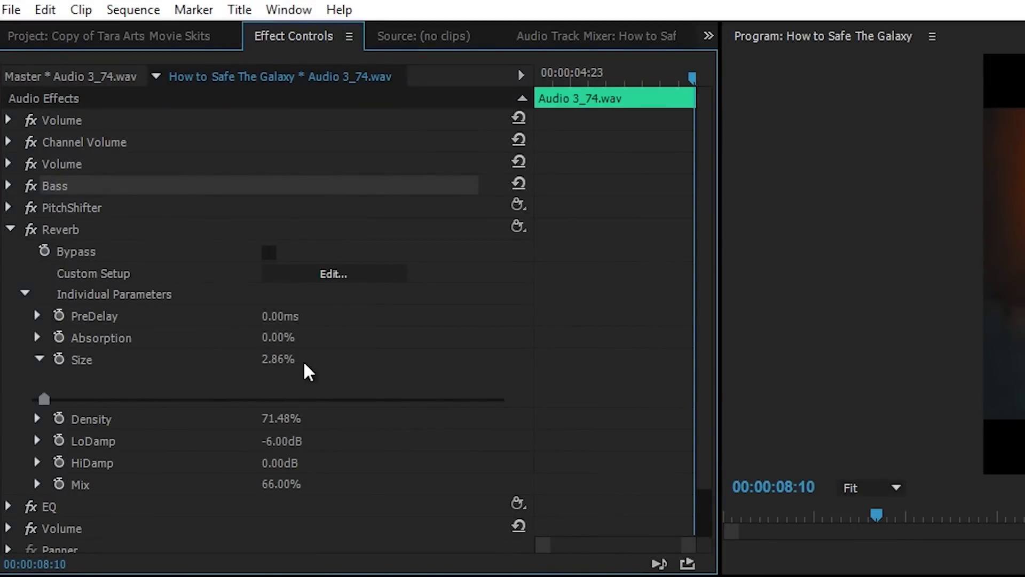
{"action": "left_click", "coordinate": [10, 229]}
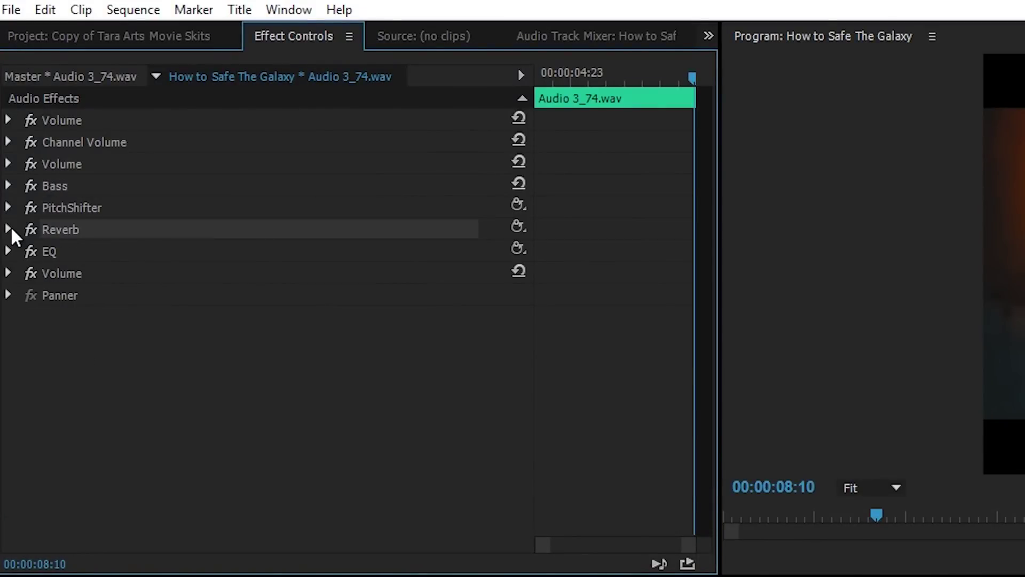
{"action": "left_click", "coordinate": [8, 250]}
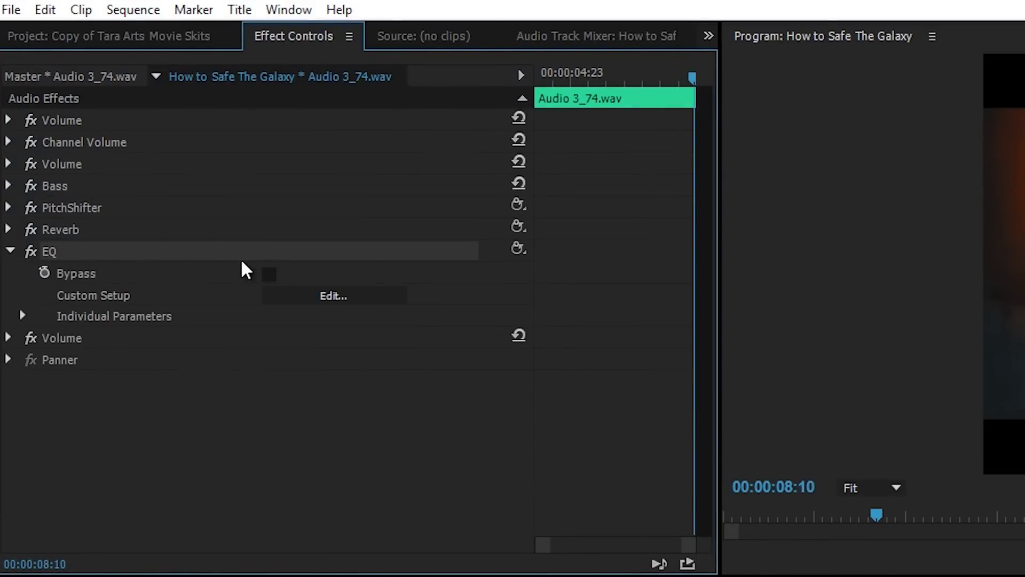
- Apply the 1940_s preset in the EQ's Clip Fx Editor and close the editor
{"action": "left_click", "coordinate": [337, 297]}
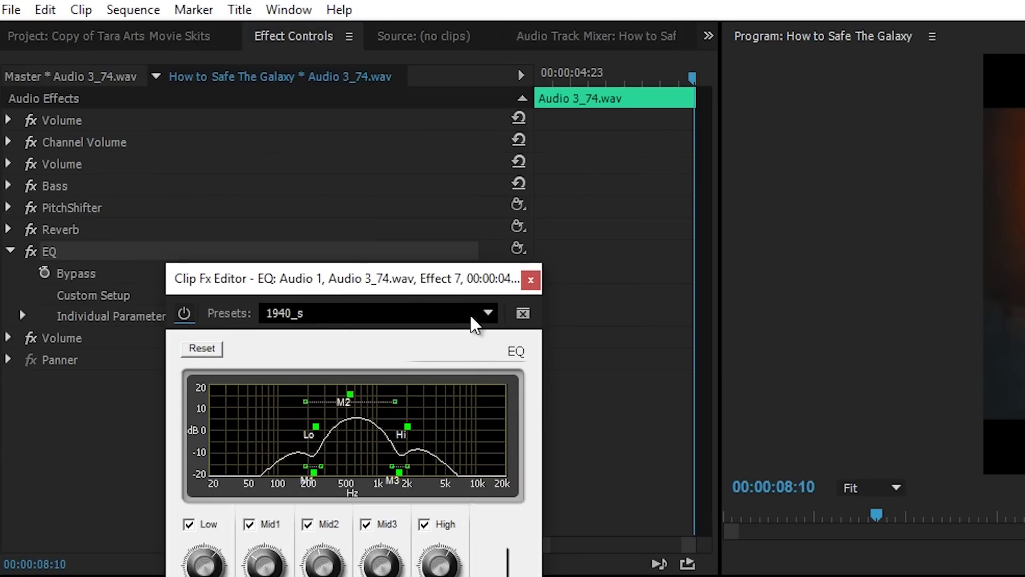
{"action": "left_click", "coordinate": [425, 316]}
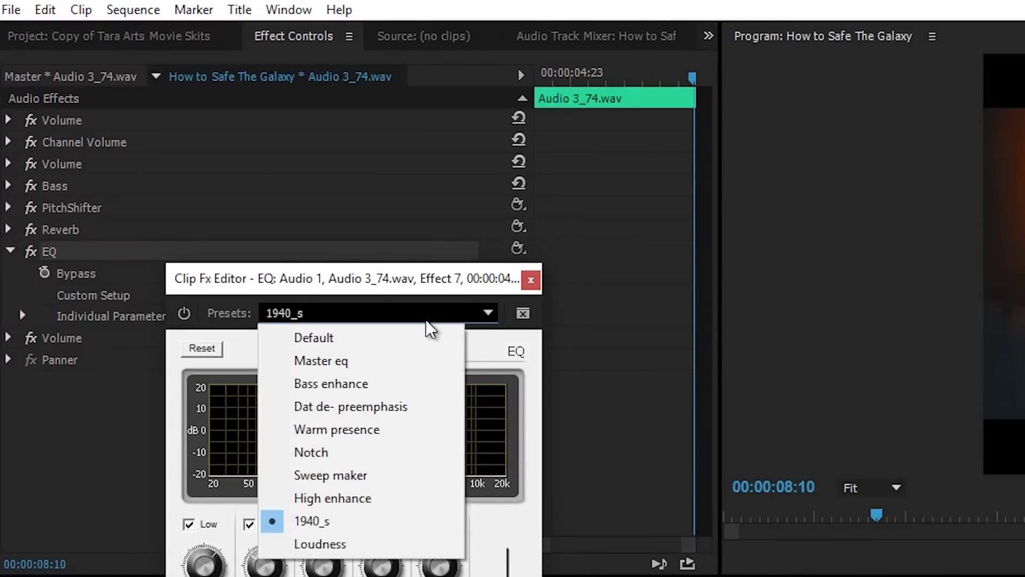
{"action": "left_click", "coordinate": [342, 522]}
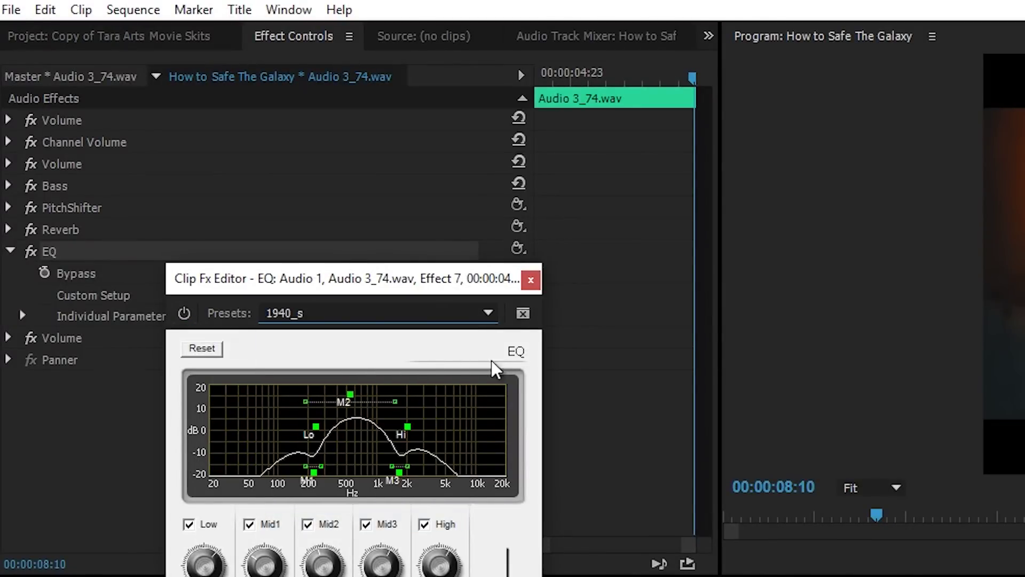
{"action": "left_click", "coordinate": [531, 280]}
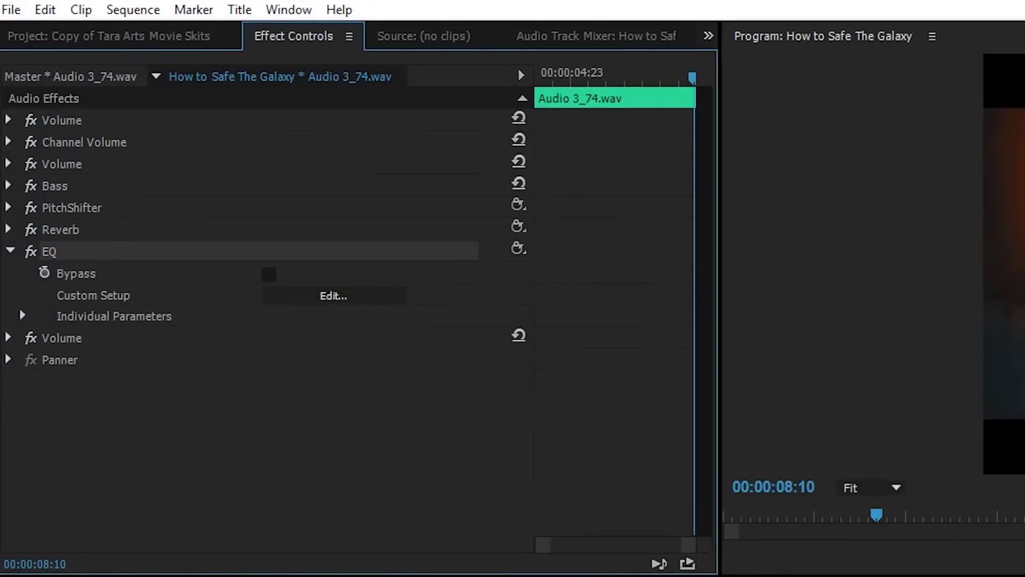